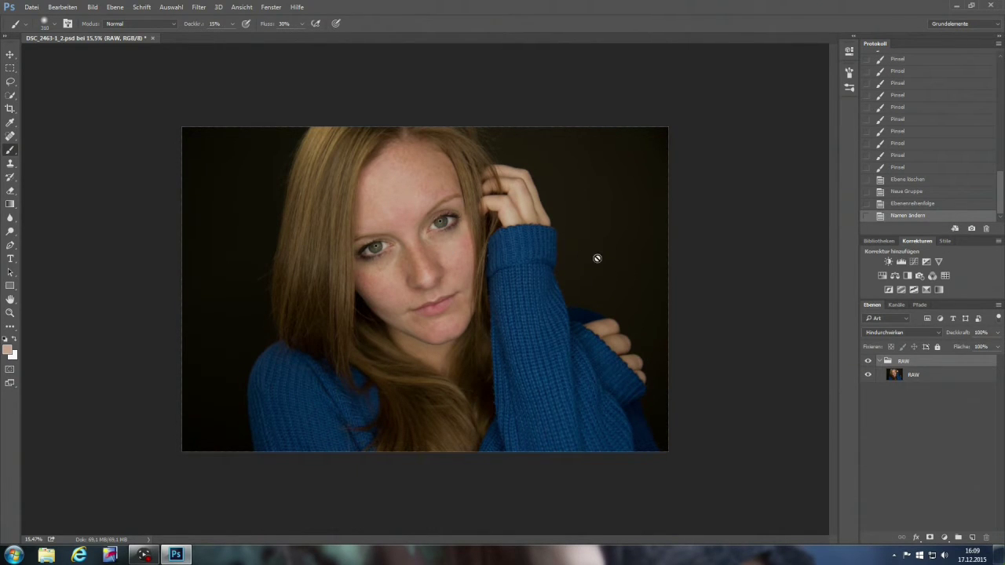
# Duplicate the RAW layer twice and place the copies above the collapsed RAW group.
pyautogui.click(928, 380)
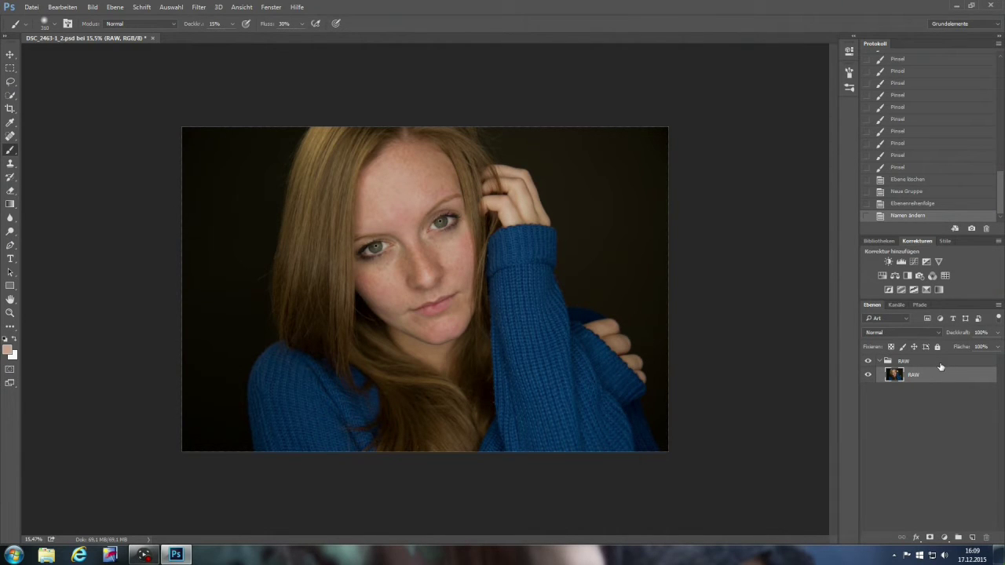
pyautogui.hotkey('ctrl', 'j')
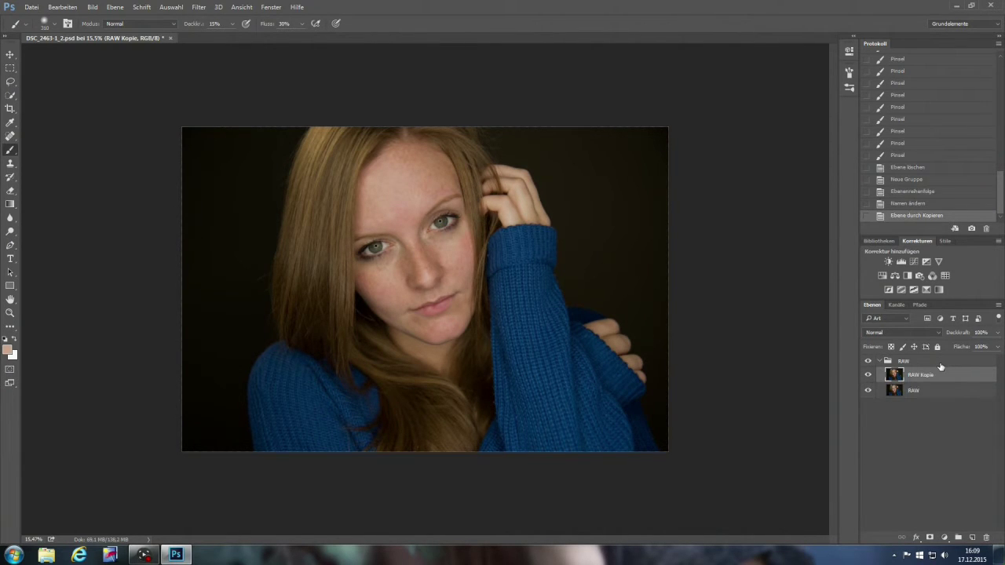
pyautogui.moveTo(949, 378); pyautogui.dragTo(935, 359)
pyautogui.click(880, 378)
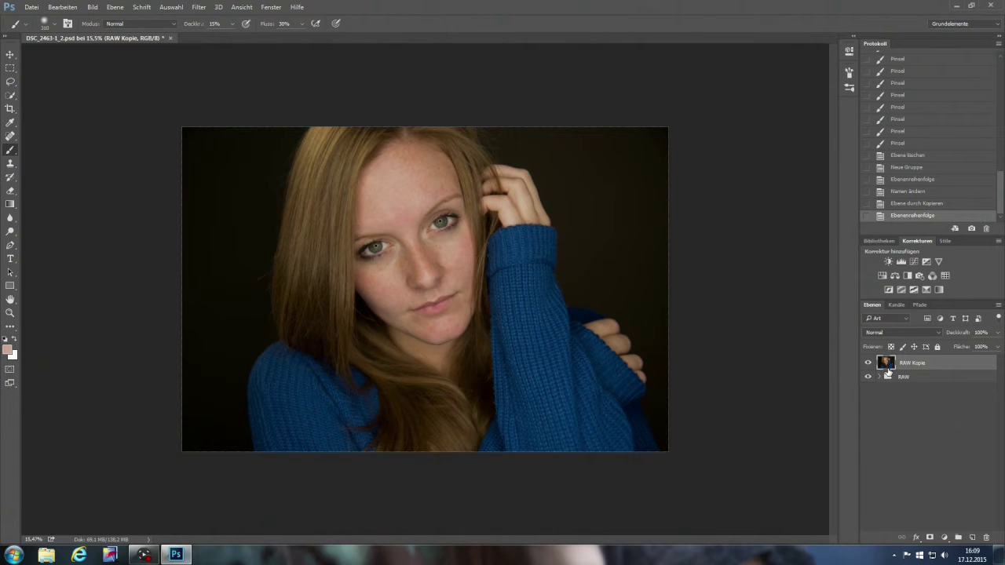
pyautogui.hotkey('ctrl', 'j')
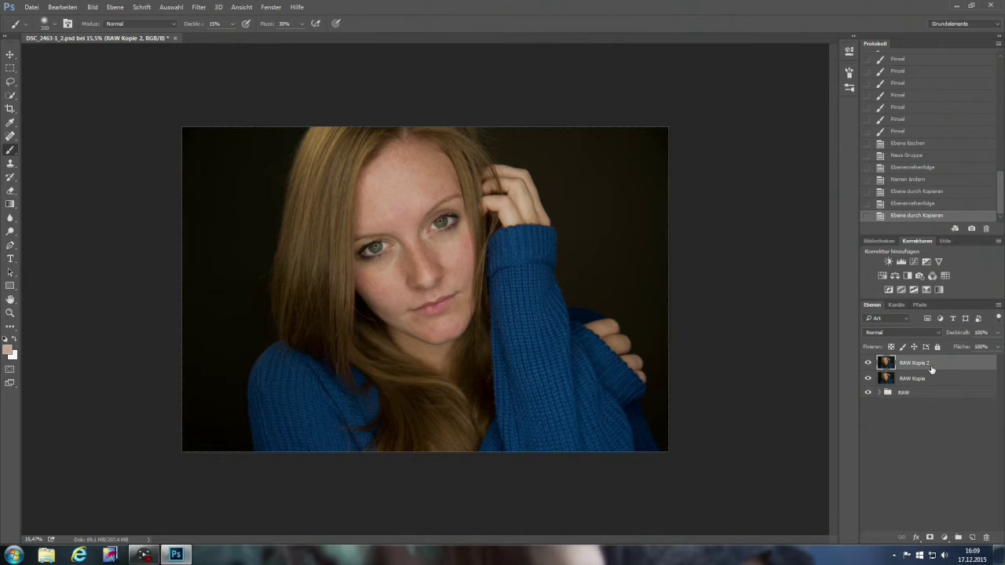
# Rename the lower copy FARBE and the top copy DETAIL.
pyautogui.doubleClick(920, 380)
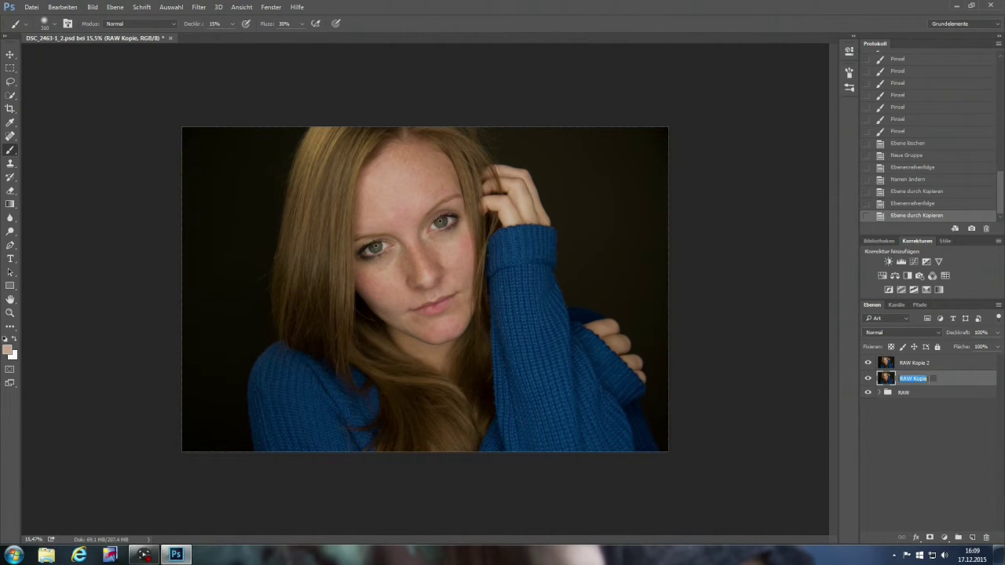
pyautogui.press('BackSpace')
pyautogui.write('RBE')
pyautogui.click(913, 430)
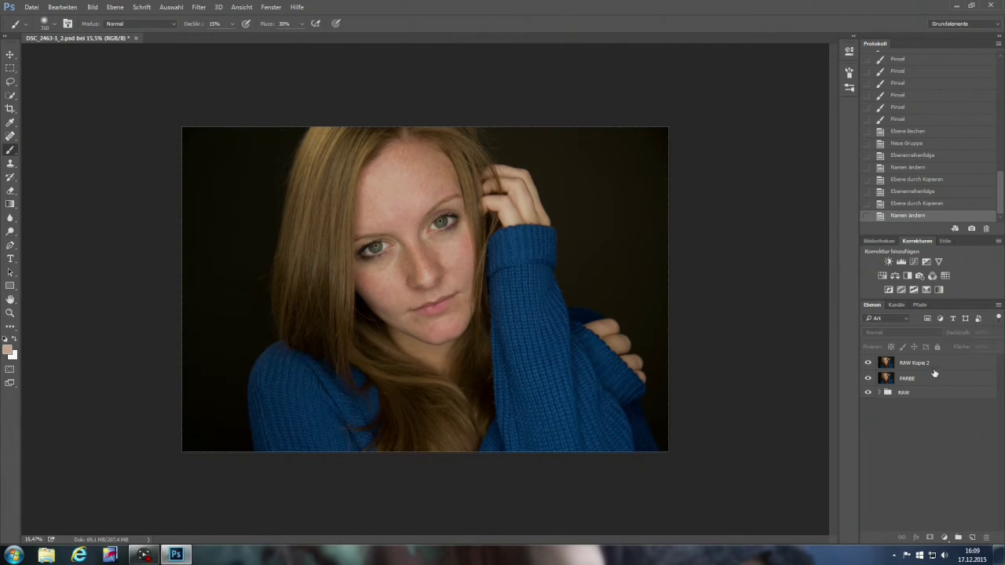
pyautogui.click(928, 368)
pyautogui.doubleClick(928, 365)
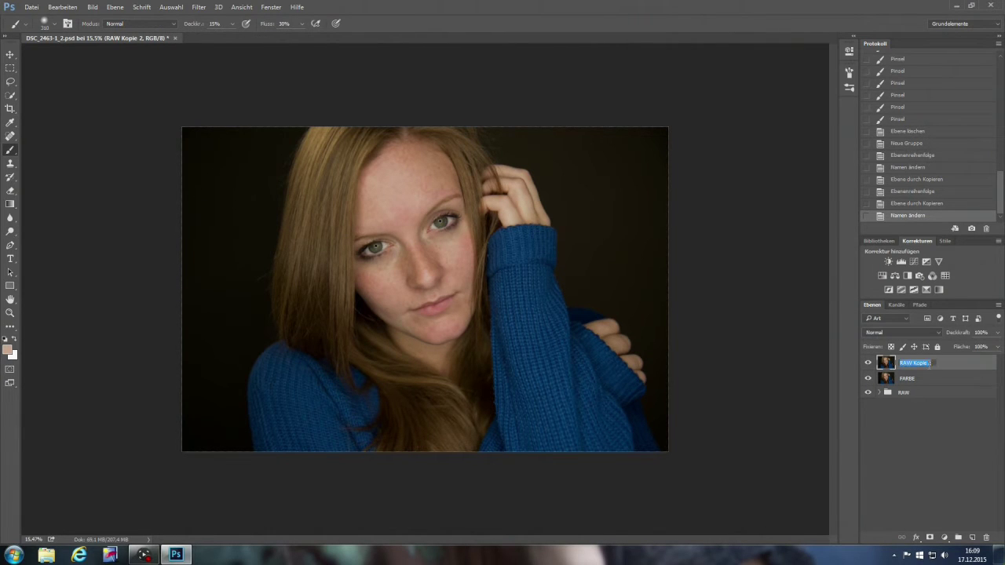
pyautogui.press('BackSpace')
pyautogui.write('ETAIL')
pyautogui.click(938, 431)
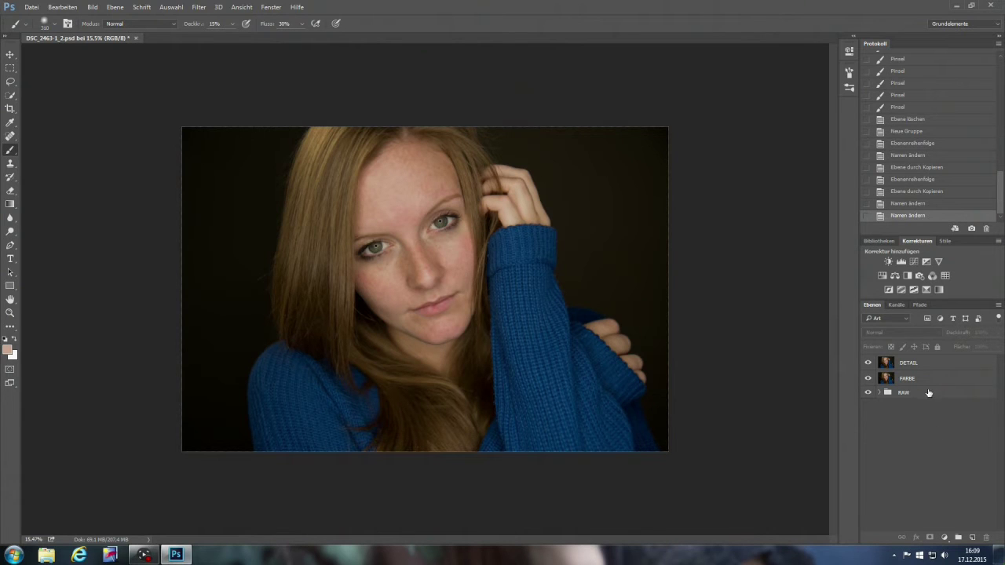
# With DETAIL hidden, blur FARBE using Helligkeit interpolieren at 55 px, then show DETAIL again.
pyautogui.click(885, 366)
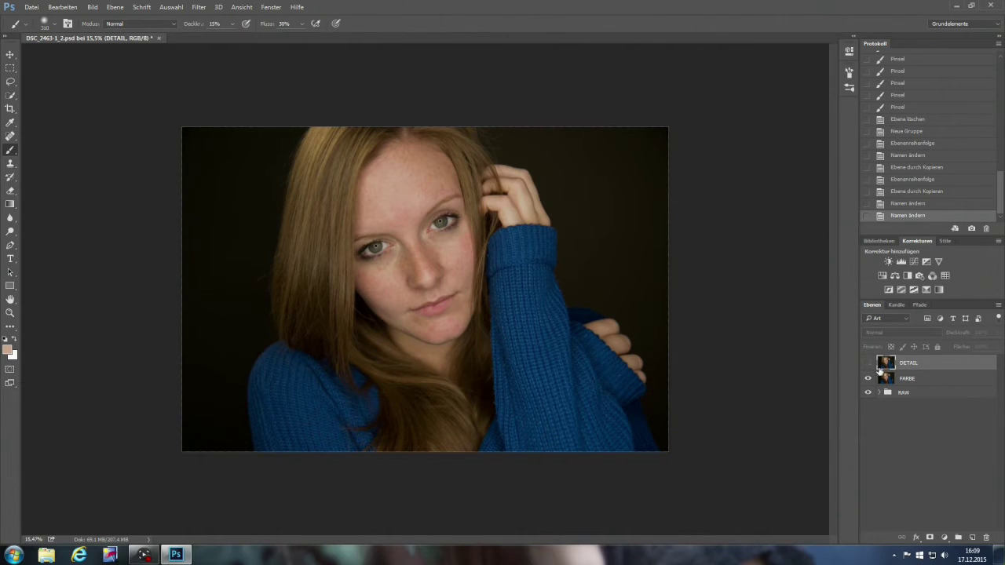
pyautogui.click(886, 380)
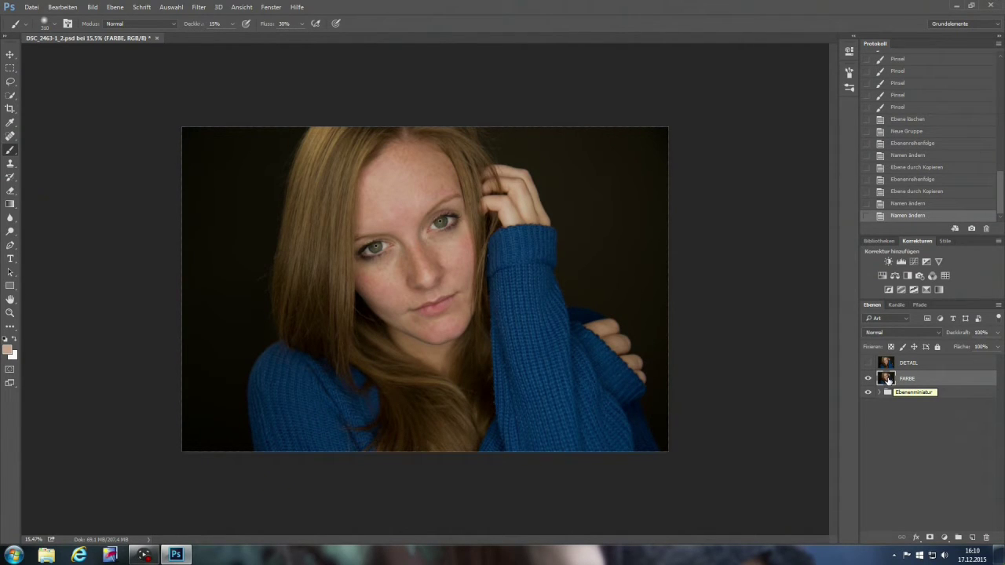
pyautogui.click(201, 11)
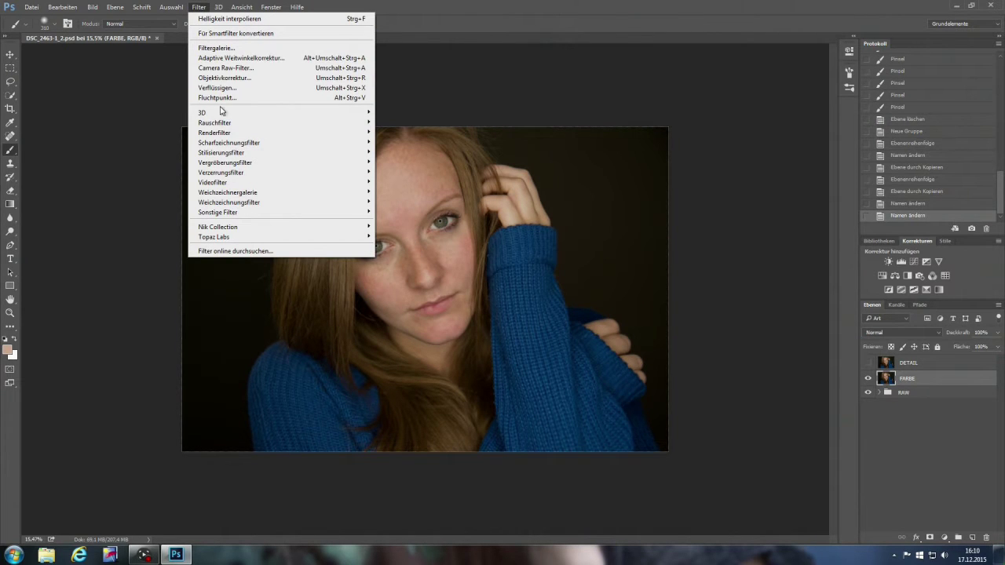
pyautogui.moveTo(214, 123)
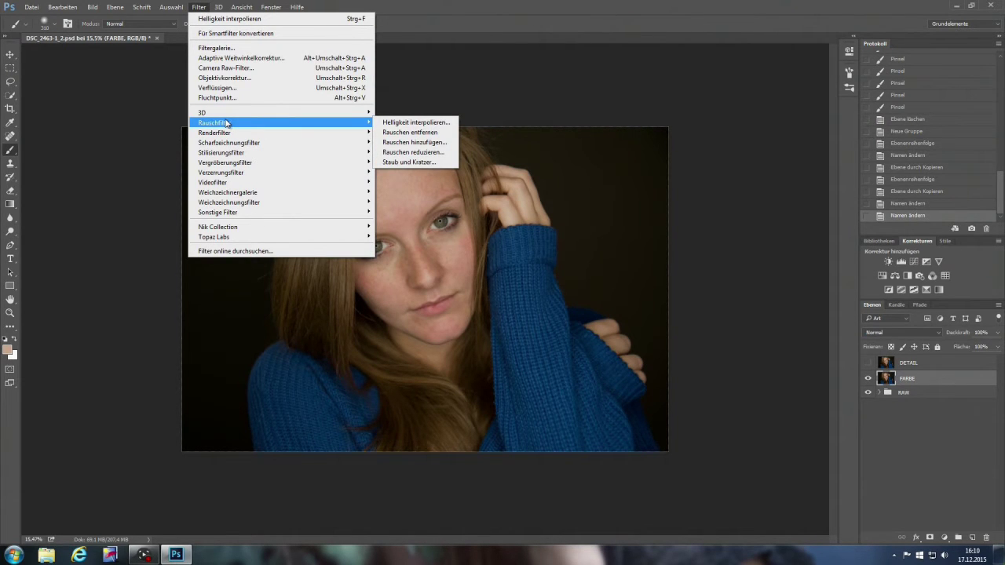
pyautogui.click(399, 125)
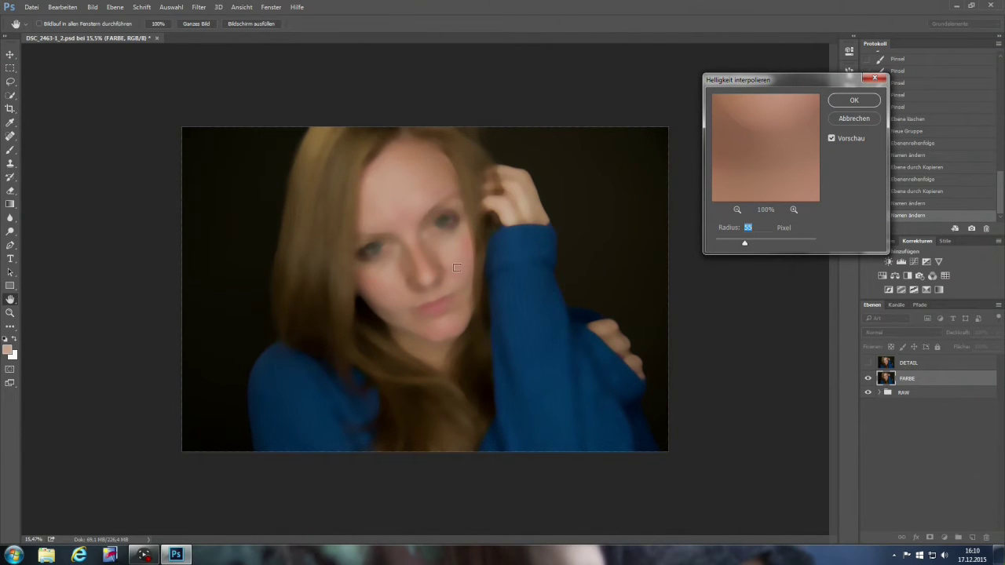
pyautogui.click(468, 327)
pyautogui.click(855, 100)
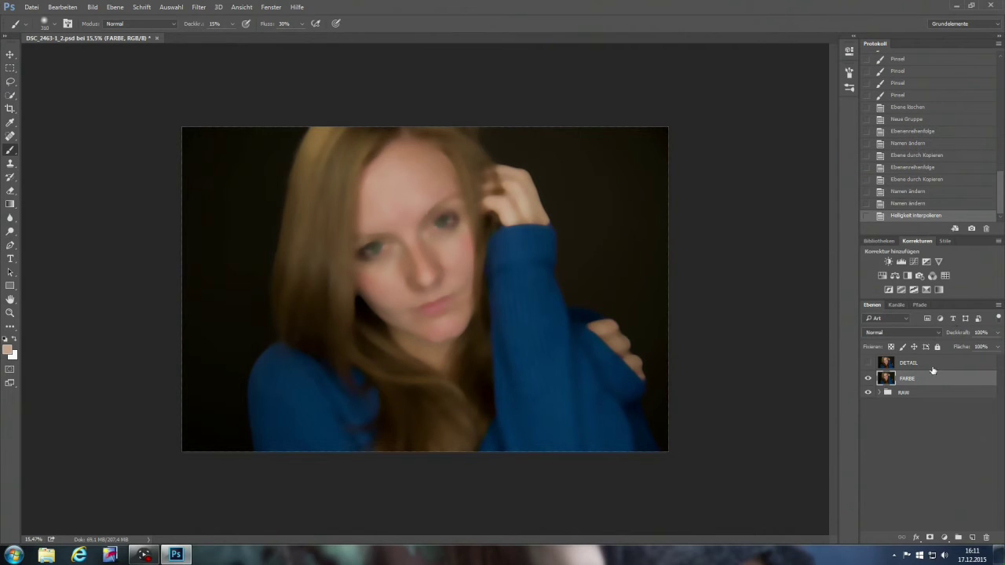
pyautogui.click(868, 362)
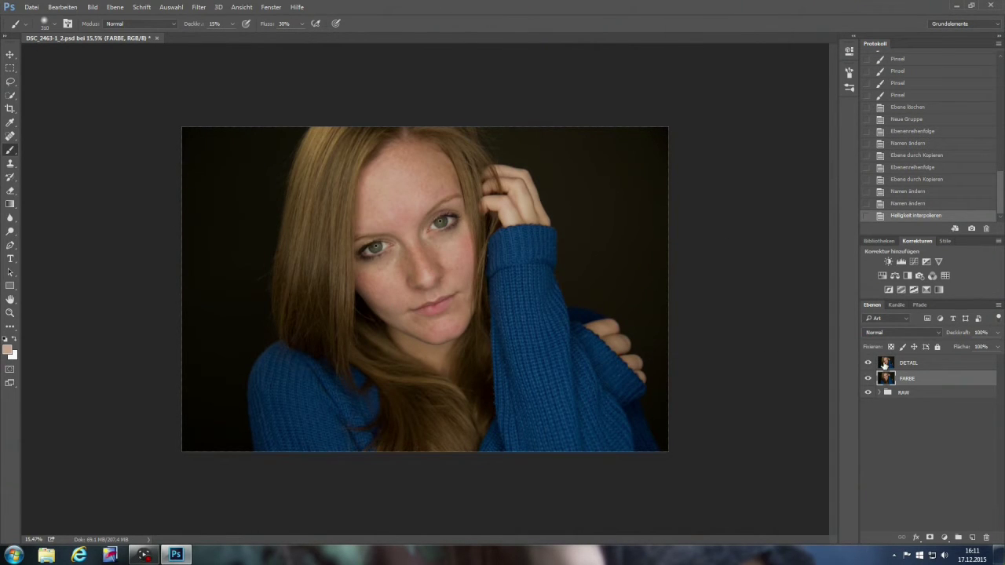
# Switch the DETAIL layer's blend mode from Normal to Lineares Licht.
pyautogui.click(884, 365)
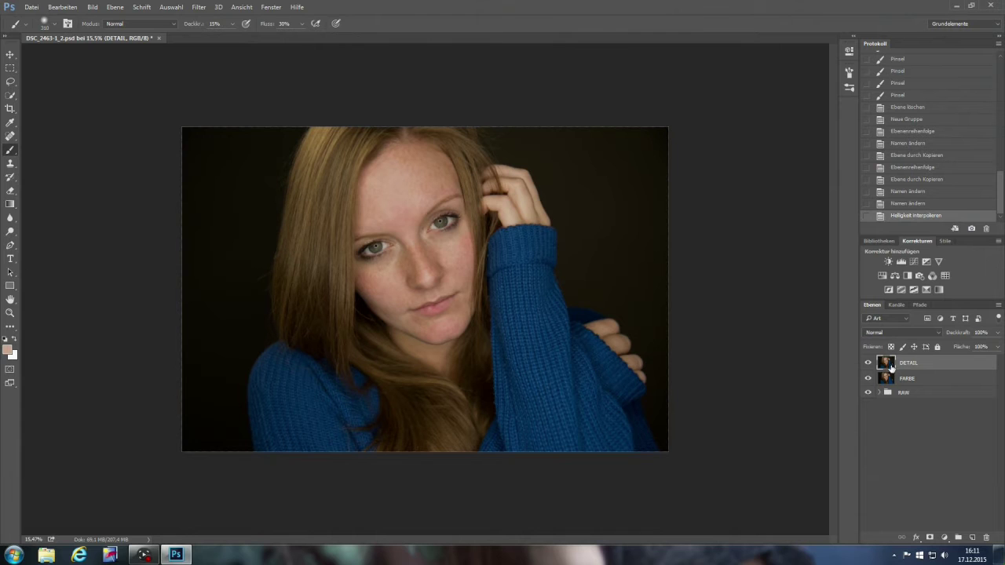
pyautogui.click(939, 330)
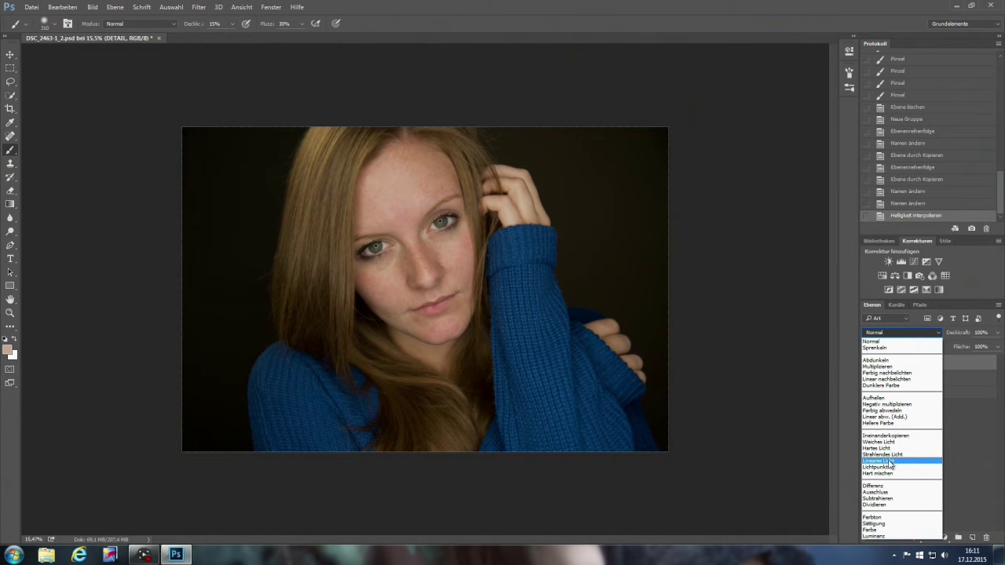
pyautogui.click(892, 462)
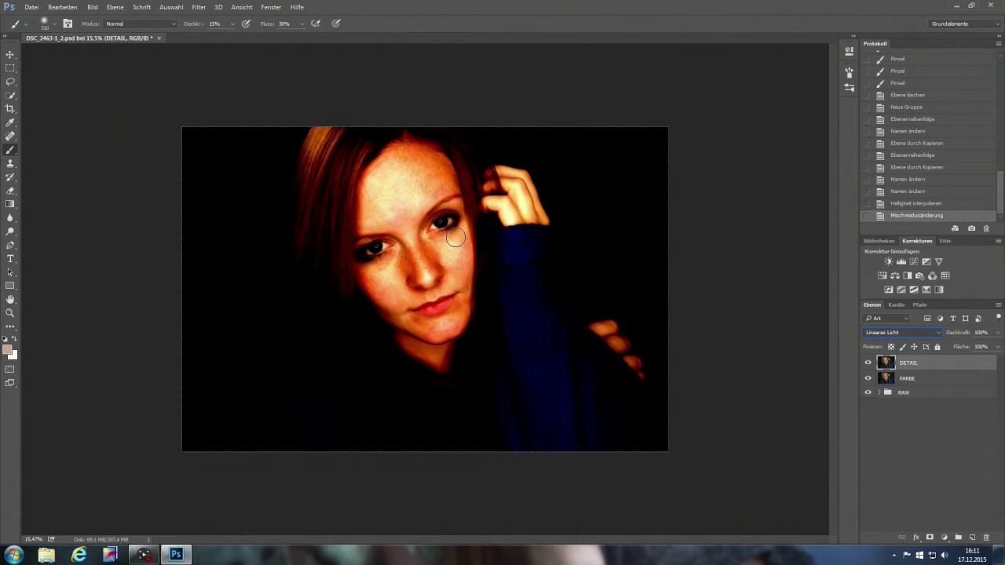
pyautogui.click(90, 9)
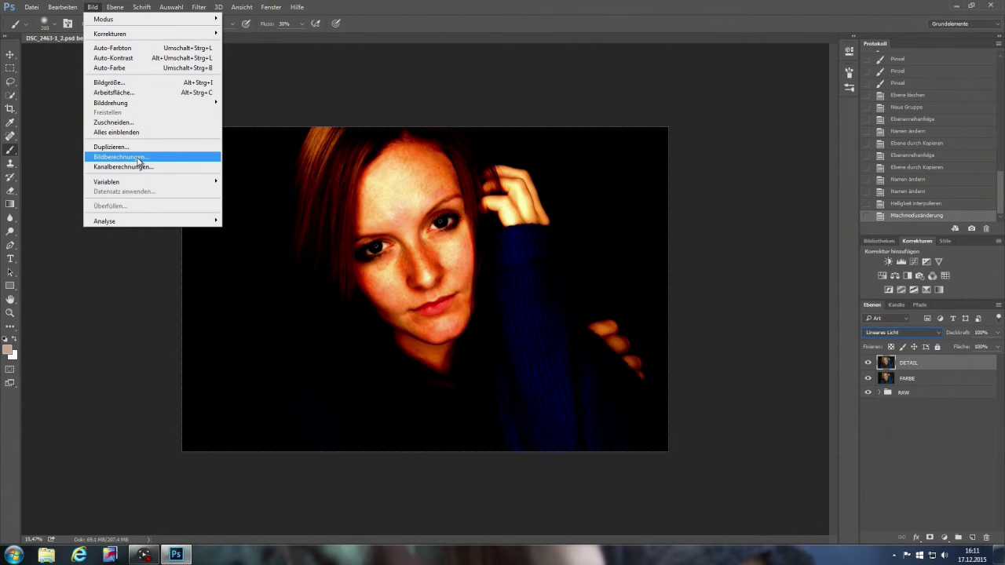
# Apply Bildberechnungen to DETAIL from inverted FARBE with Addieren, scale 2, offset 0.
pyautogui.click(138, 160)
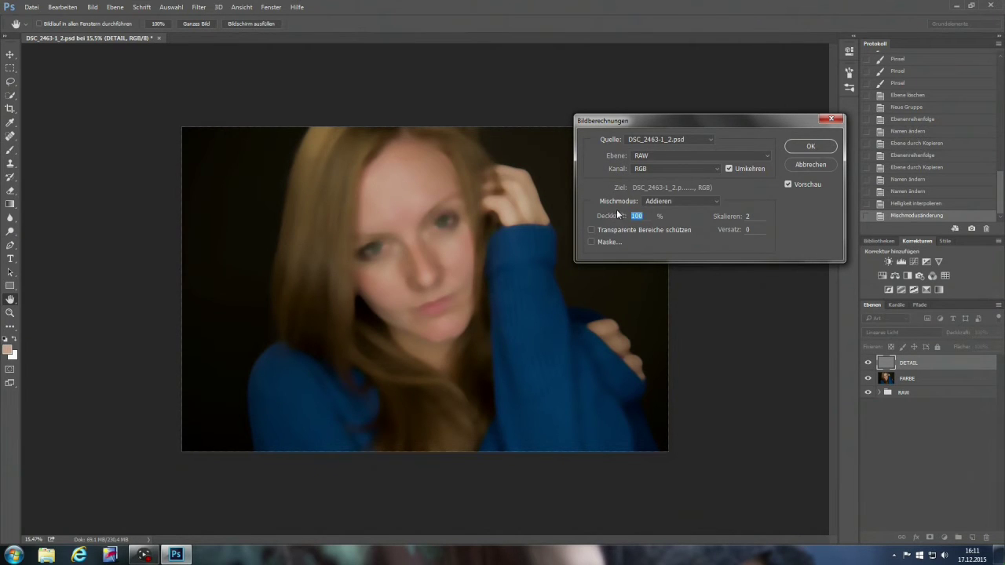
pyautogui.click(716, 201)
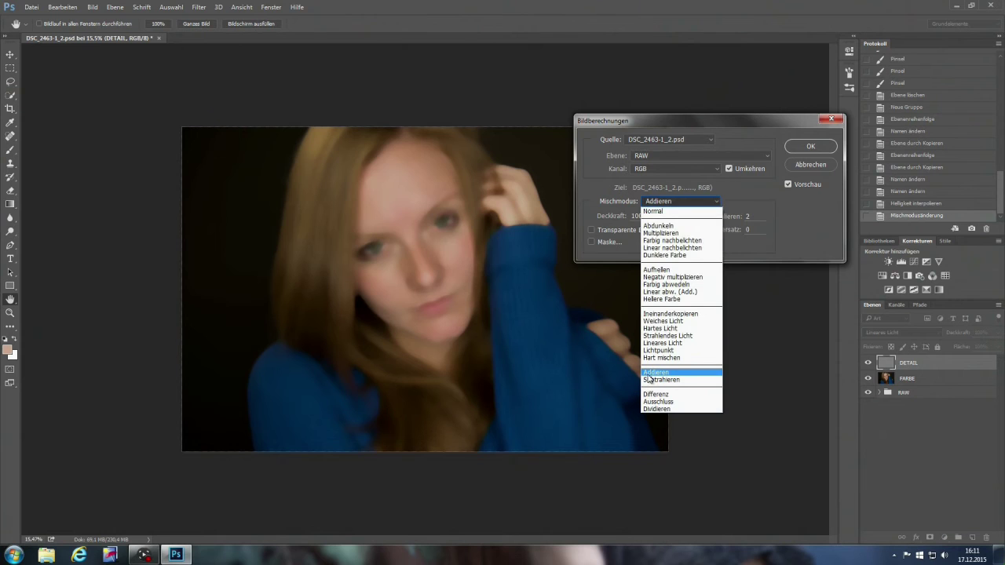
pyautogui.click(650, 374)
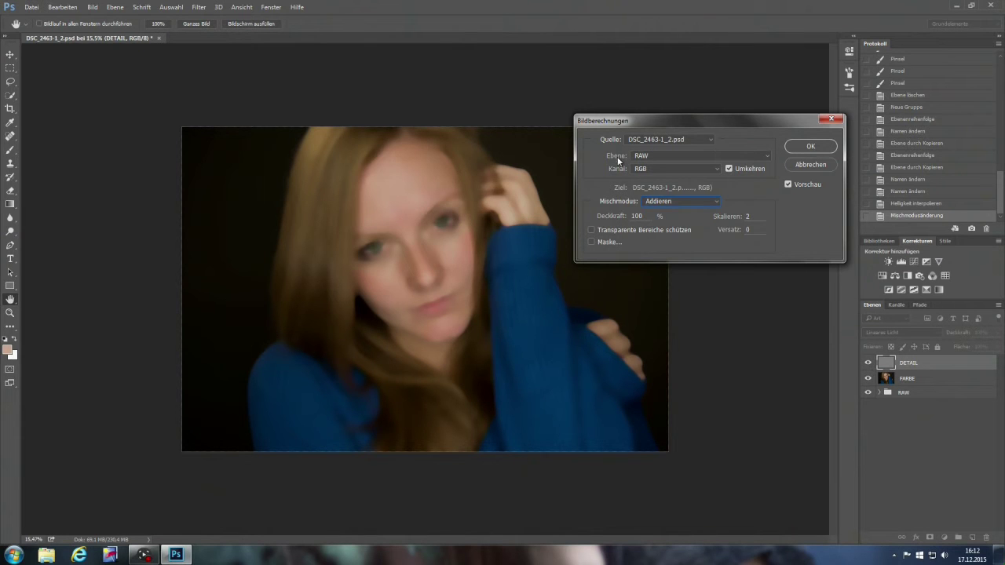
pyautogui.click(766, 158)
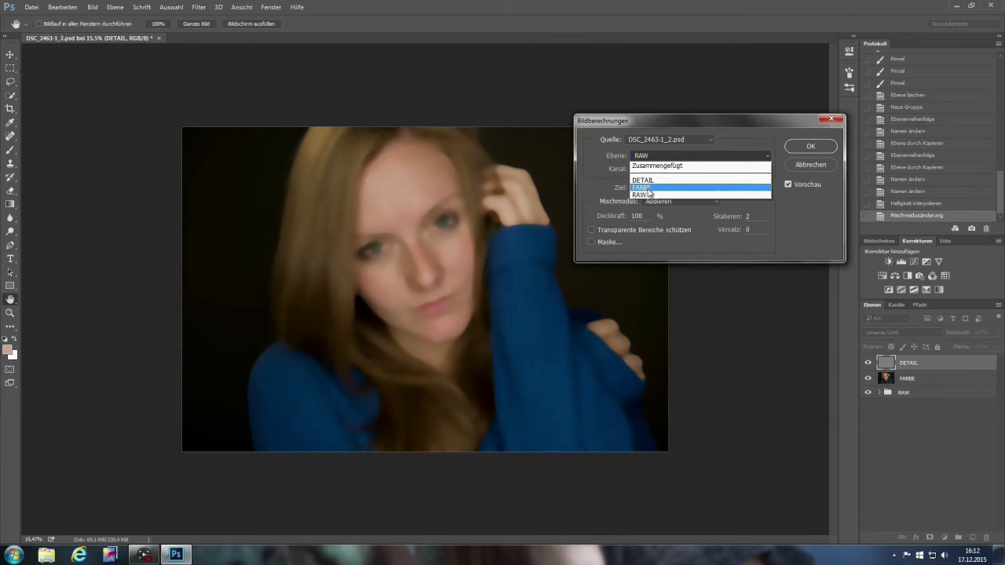
pyautogui.click(650, 188)
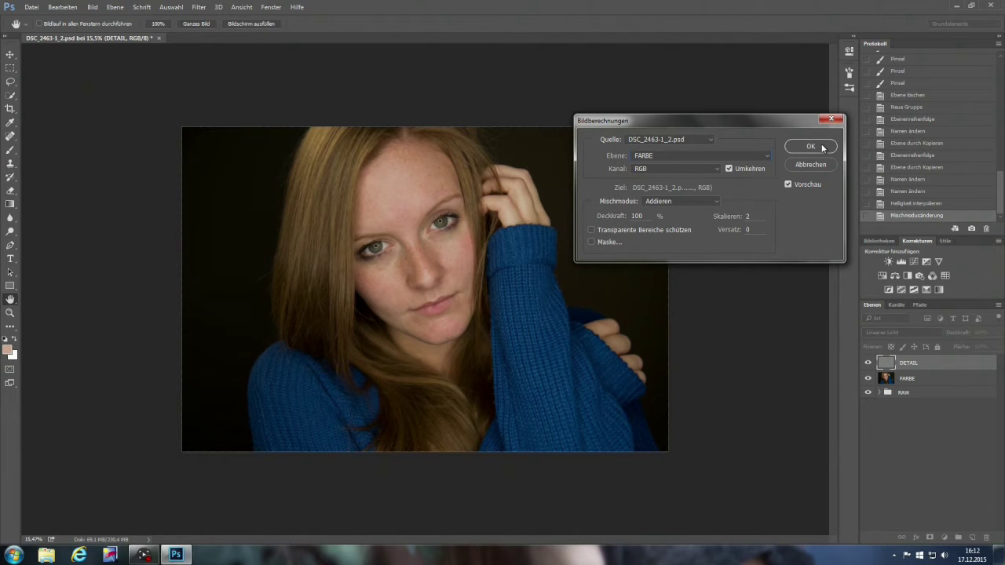
pyautogui.click(811, 147)
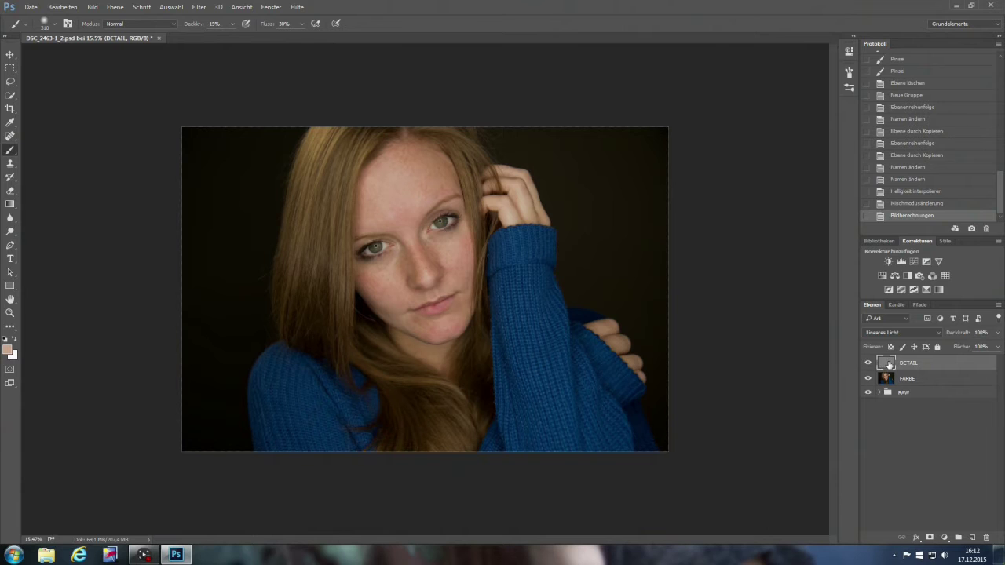
# View the grey DETAIL map on its own, then turn FARBE's visibility back on.
pyautogui.click(868, 364)
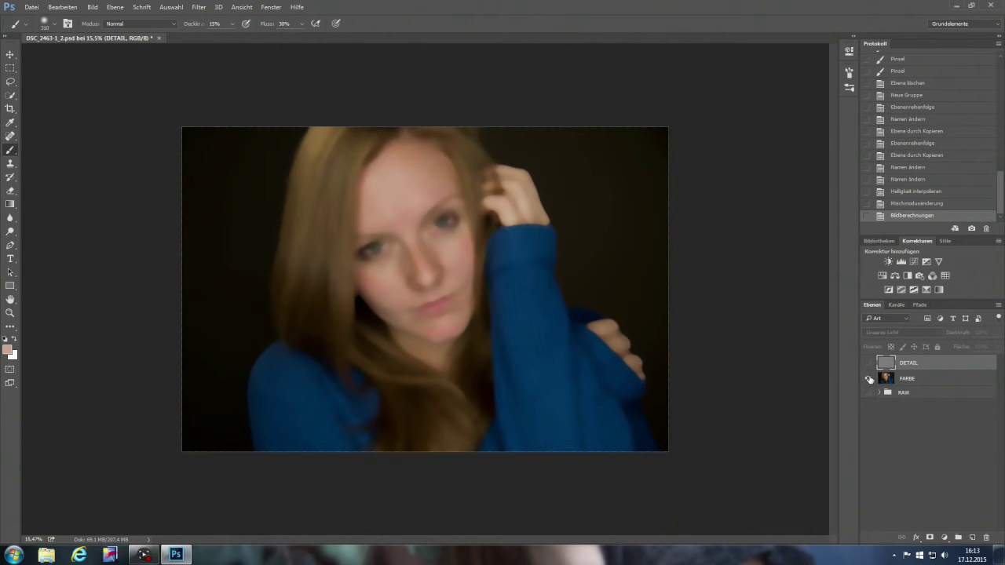
pyautogui.click(870, 379)
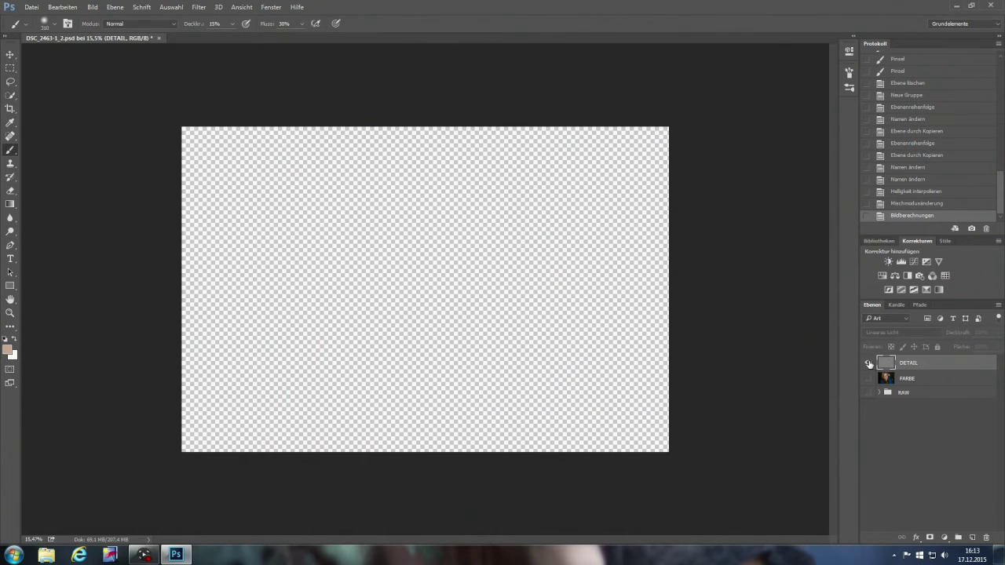
pyautogui.click(868, 363)
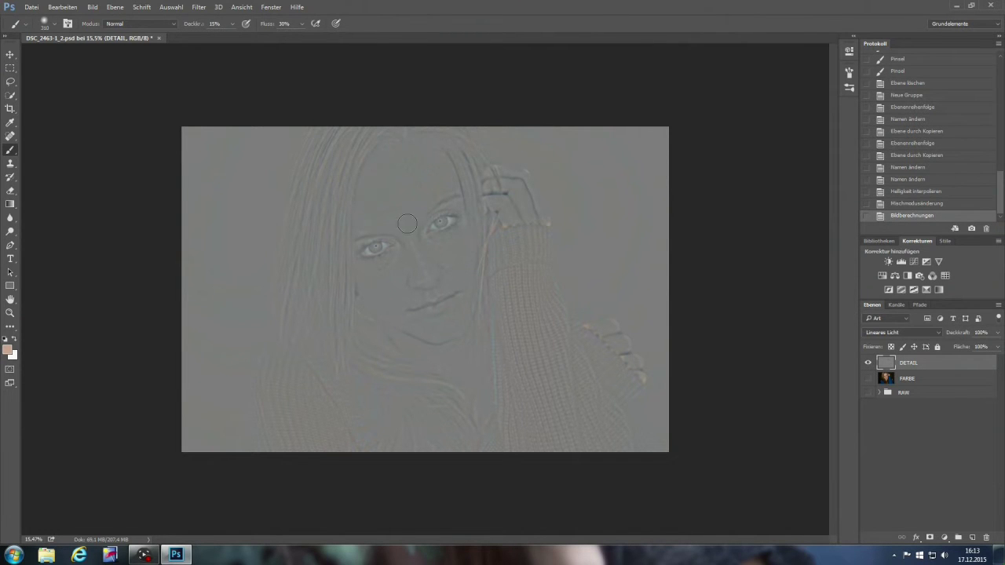
pyautogui.scroll(3, 409, 200)
pyautogui.scroll(2, 409, 198)
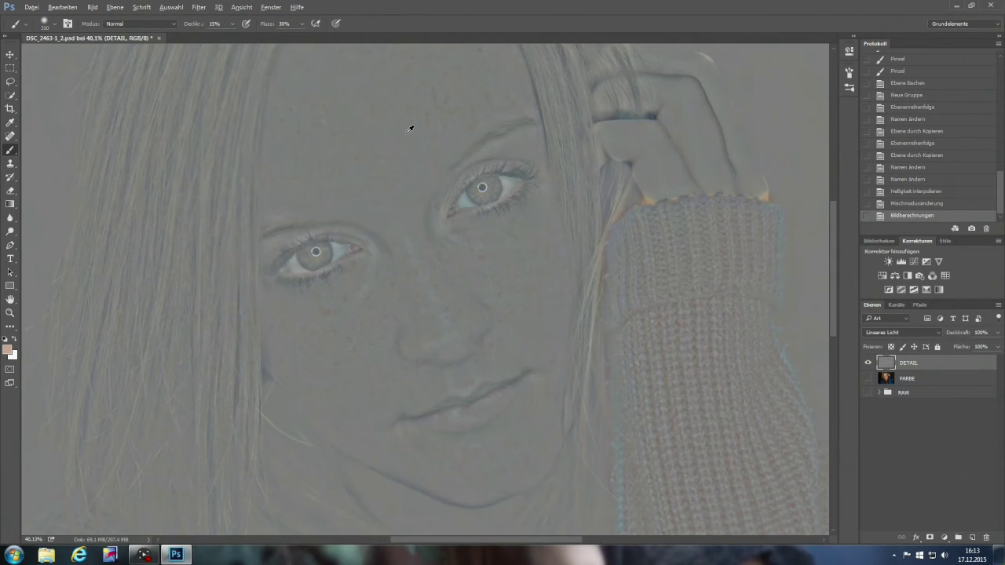
pyautogui.scroll(-3, 411, 128)
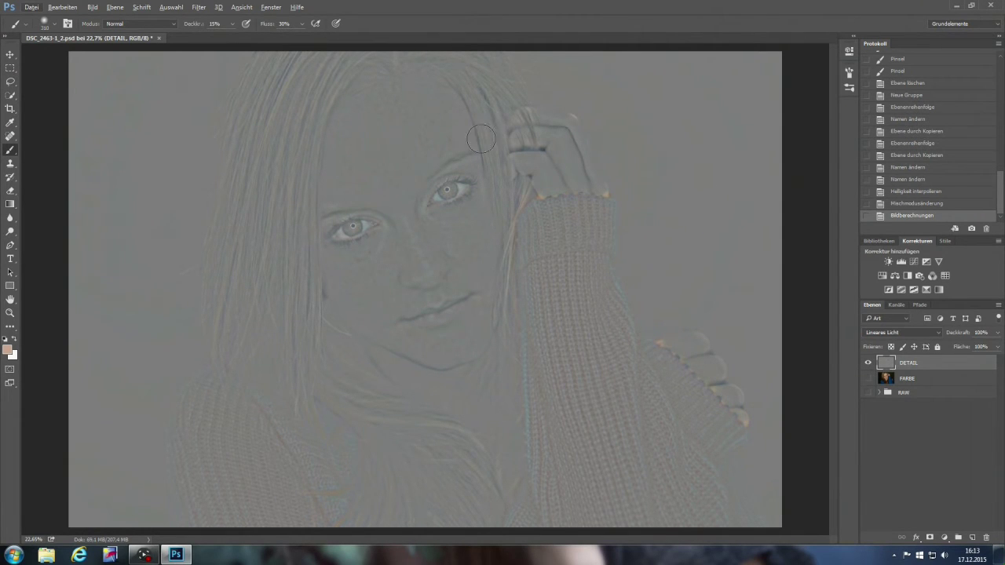
pyautogui.click(869, 379)
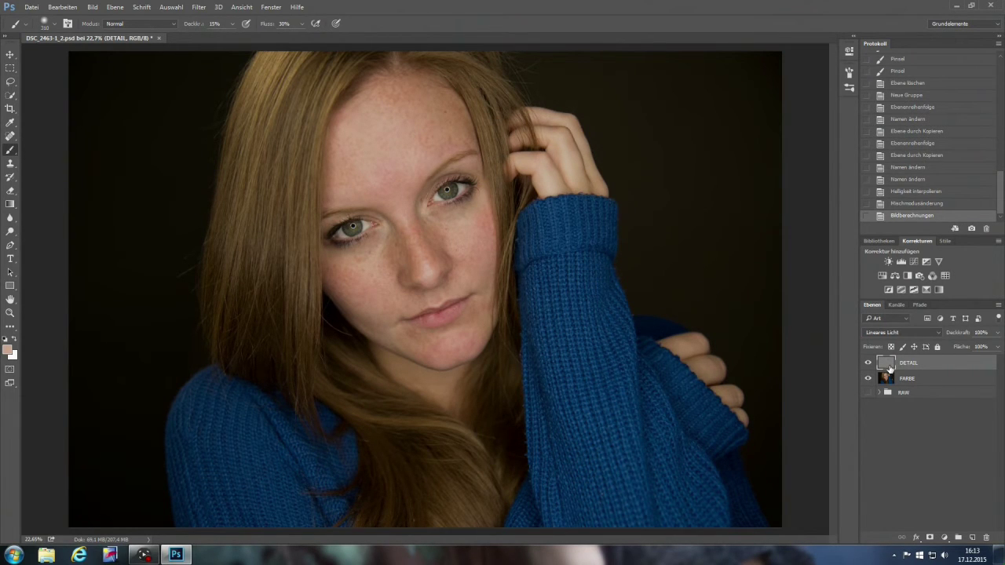
# Choose the Clone Stamp tool with a 100% hard brush tip.
pyautogui.click(12, 166)
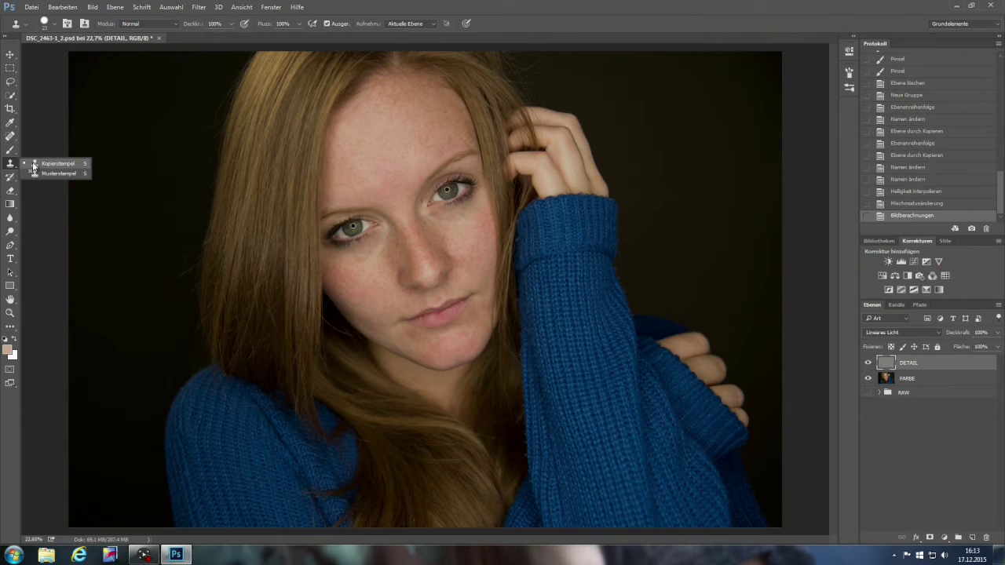
pyautogui.click(57, 163)
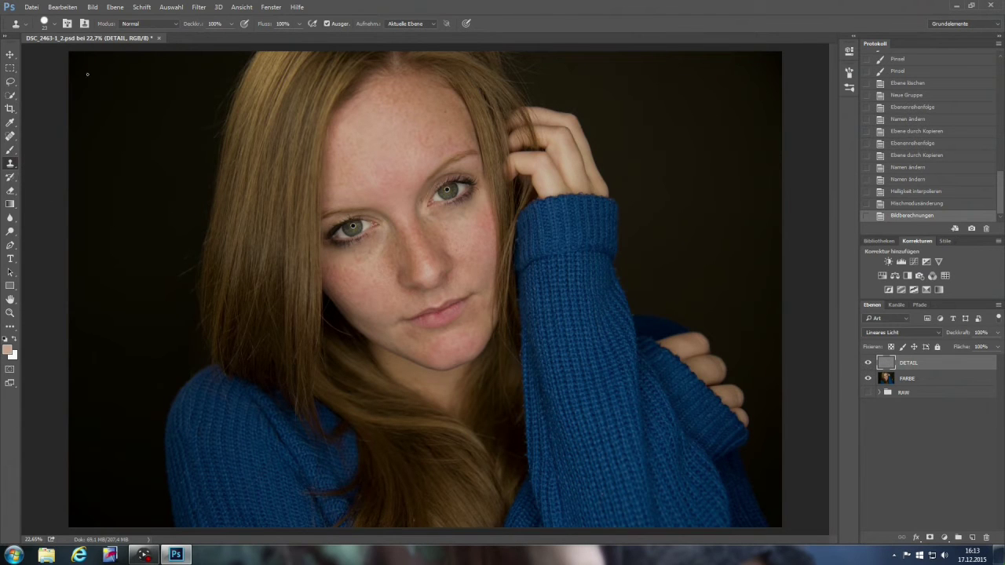
pyautogui.click(50, 26)
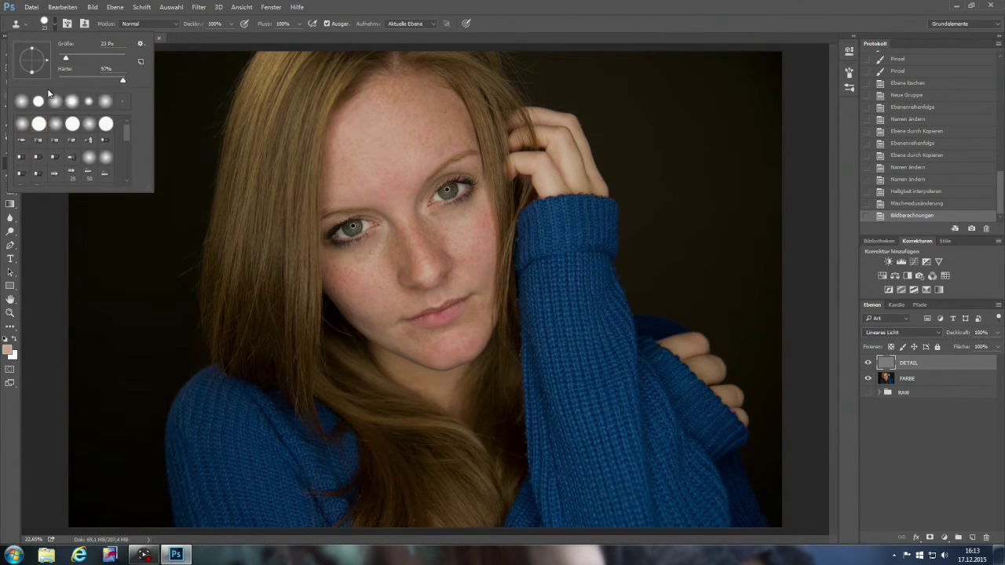
pyautogui.click(39, 123)
pyautogui.click(561, 25)
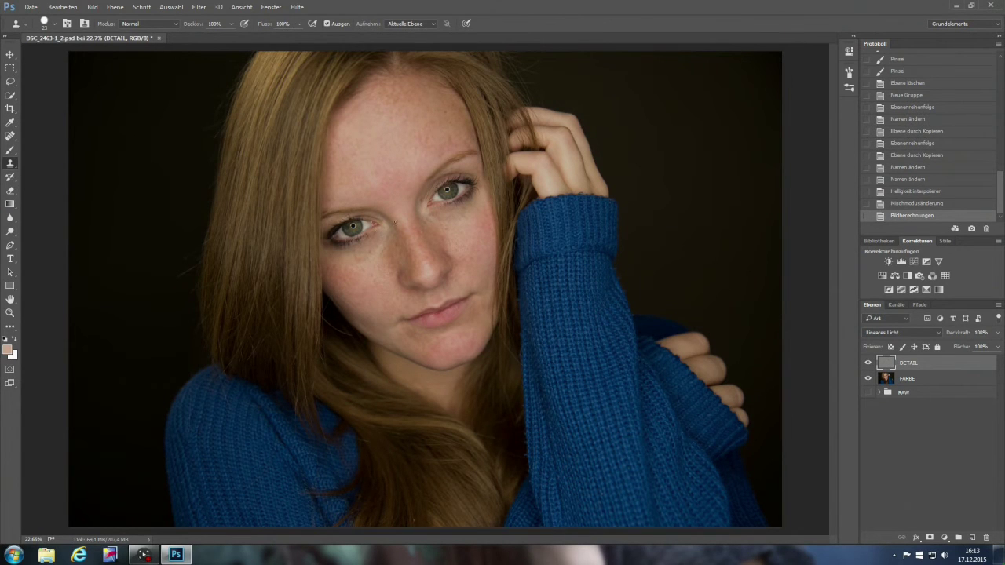
# Zoom in beside the nose, sample clean skin, and clone over cheek blemishes.
pyautogui.moveTo(376, 261); pyautogui.dragTo(429, 249)
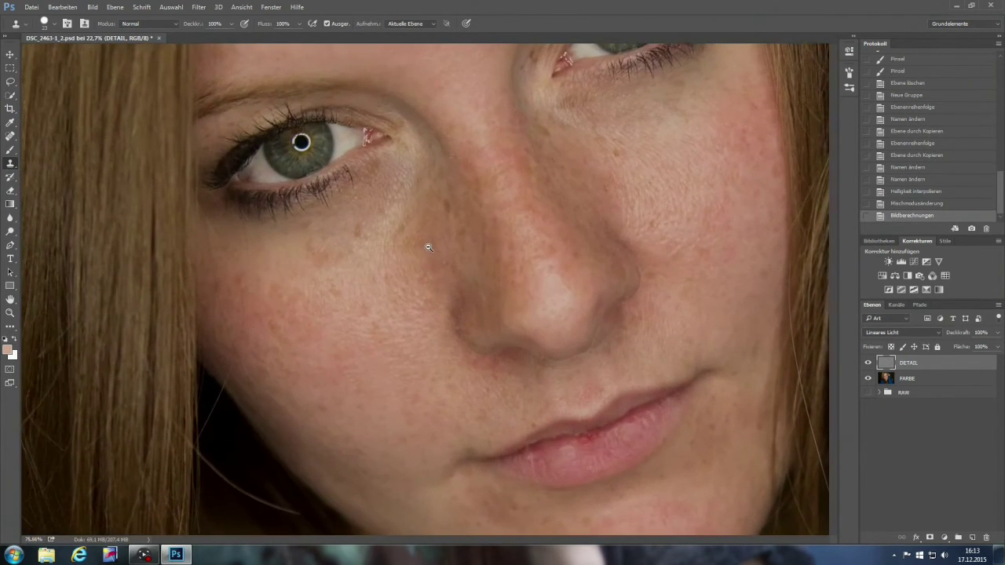
pyautogui.scroll(-3, 429, 248)
pyautogui.scroll(2, 406, 294)
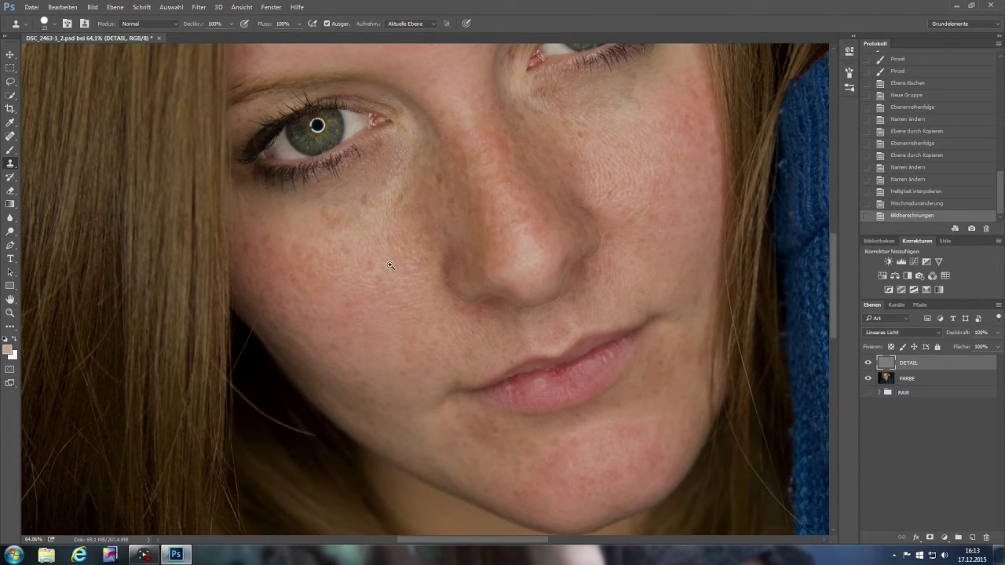
pyautogui.scroll(2, 391, 265)
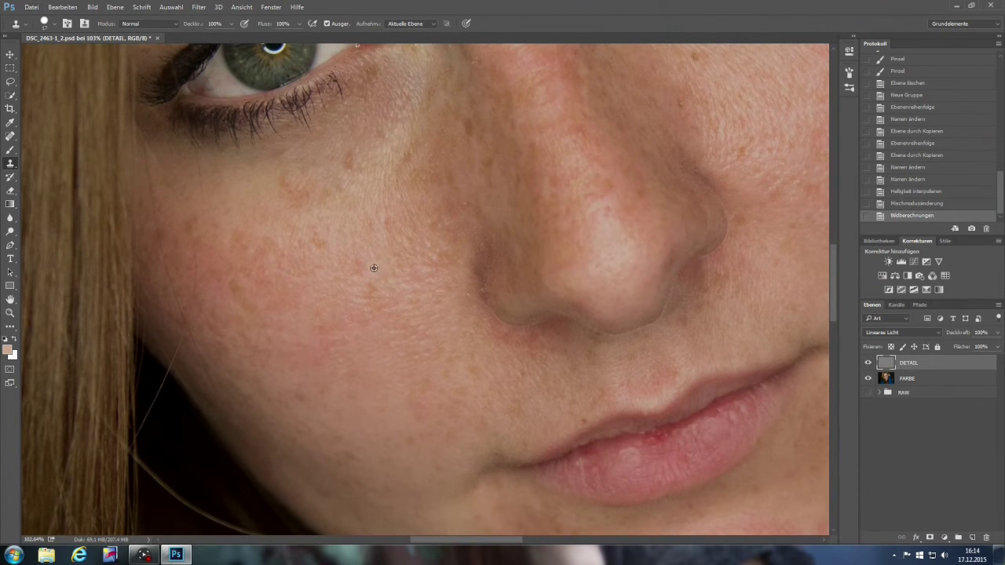
pyautogui.scroll(3, 369, 270)
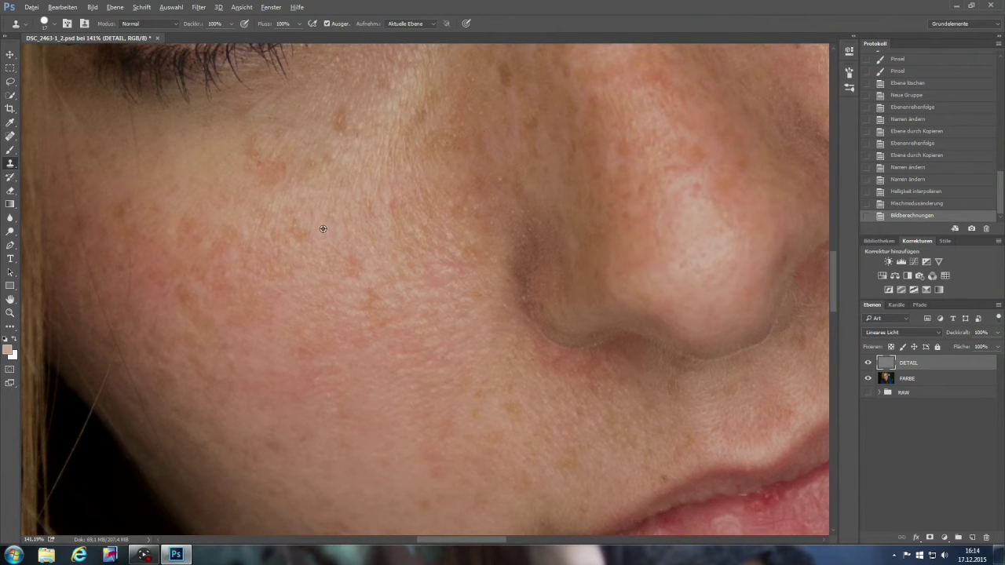
pyautogui.keyDown('alt'); pyautogui.click(322, 228); pyautogui.keyUp('alt')
pyautogui.keyDown('alt'); pyautogui.click(320, 227); pyautogui.keyUp('alt')
pyautogui.moveTo(353, 260); pyautogui.dragTo(357, 271)
pyautogui.moveTo(356, 271); pyautogui.dragTo(351, 262)
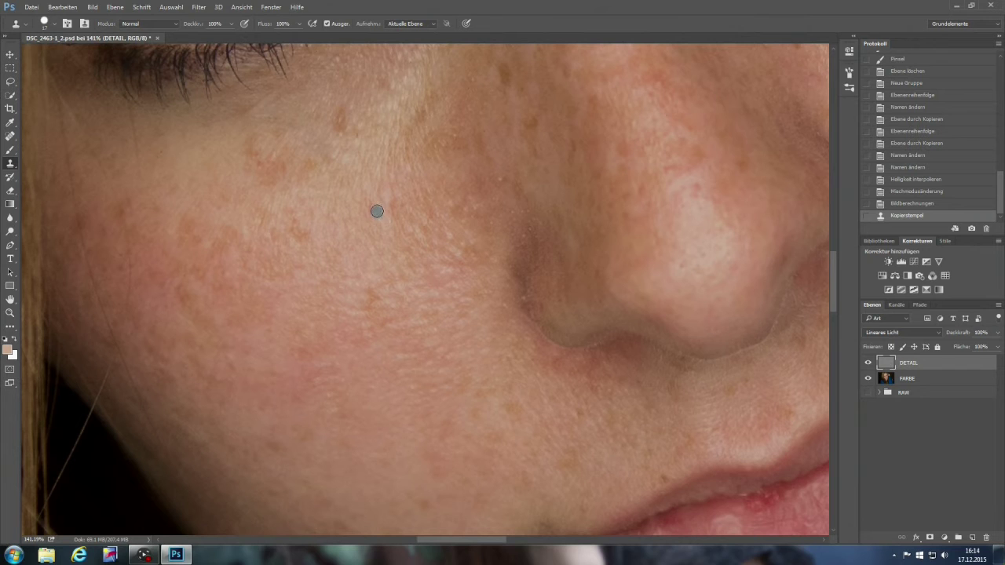
pyautogui.click(338, 223)
pyautogui.click(277, 220)
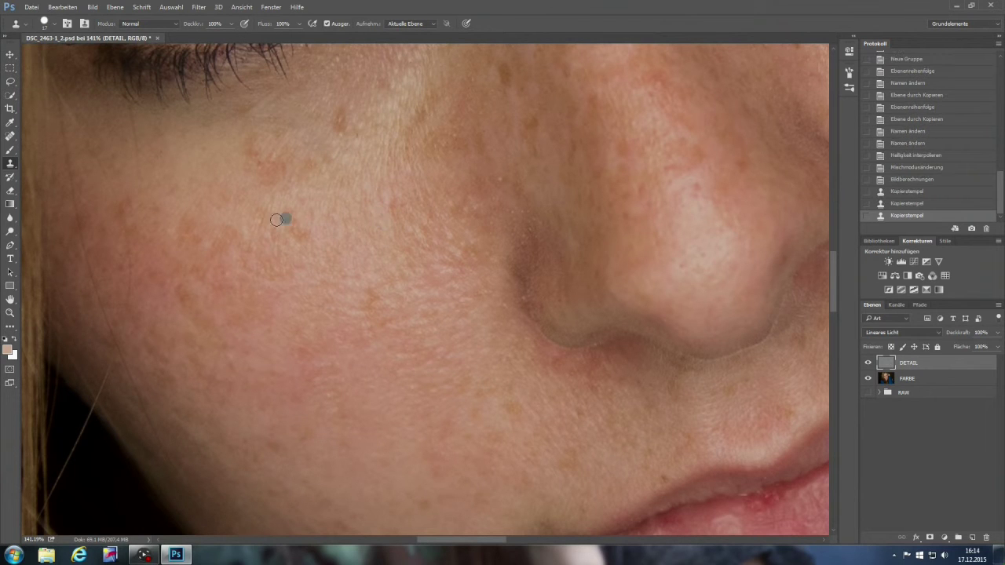
# Stamp clean texture over remaining blotches on the lower cheek and just below the eye.
pyautogui.moveTo(348, 308); pyautogui.dragTo(349, 260)
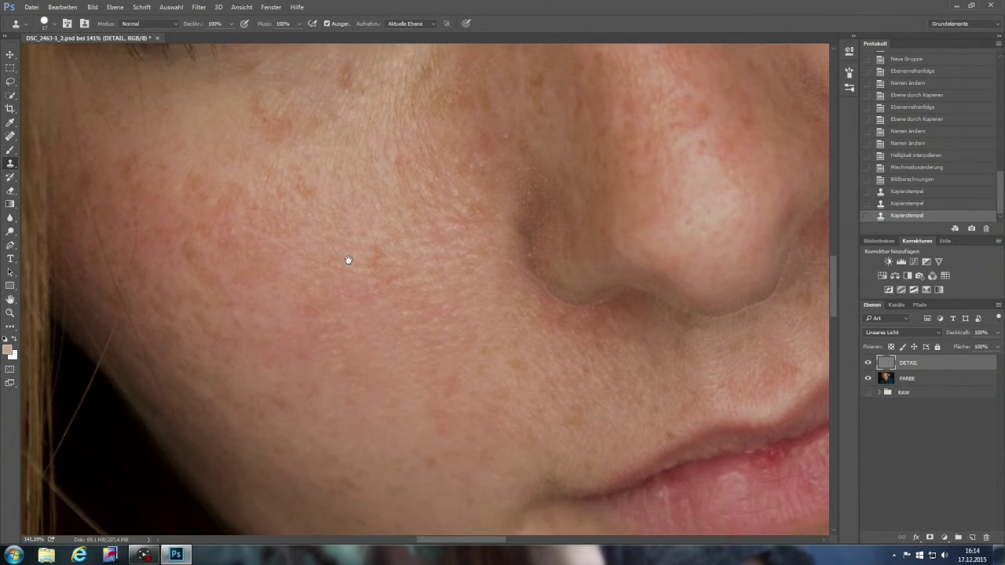
pyautogui.moveTo(277, 295); pyautogui.dragTo(273, 285)
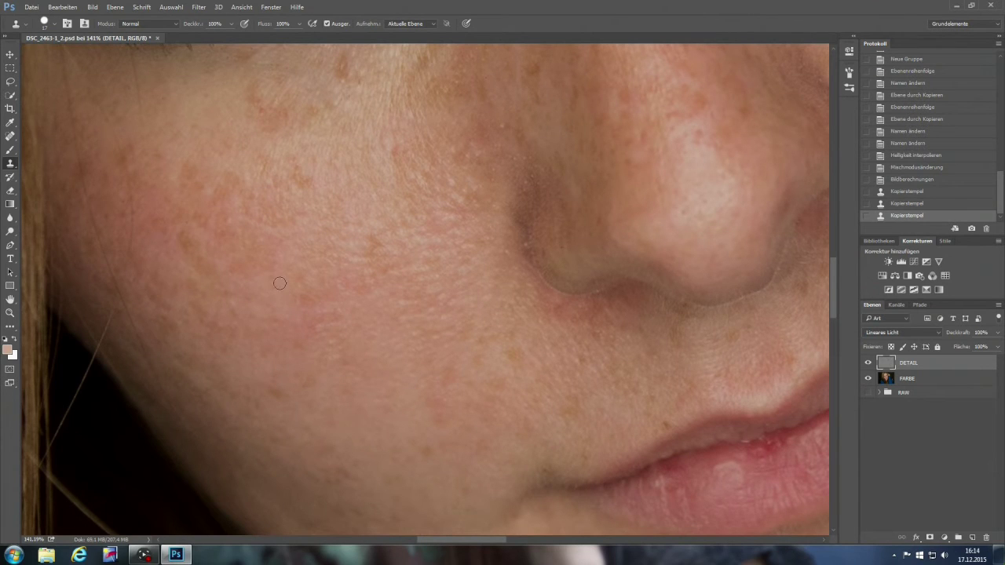
pyautogui.click(366, 222)
pyautogui.scroll(3, 366, 173)
pyautogui.click(312, 158)
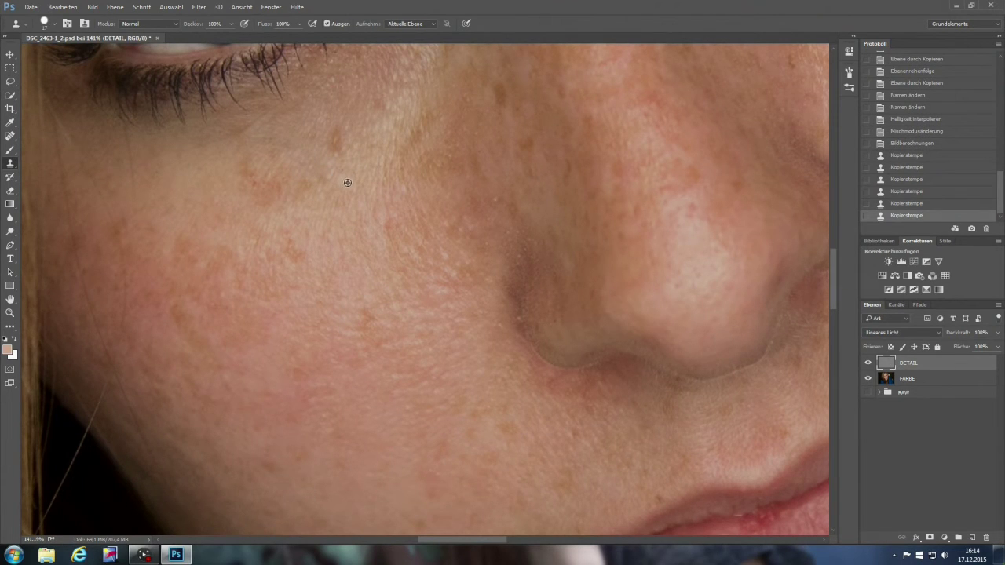
pyautogui.click(304, 164)
pyautogui.moveTo(313, 161); pyautogui.dragTo(373, 158)
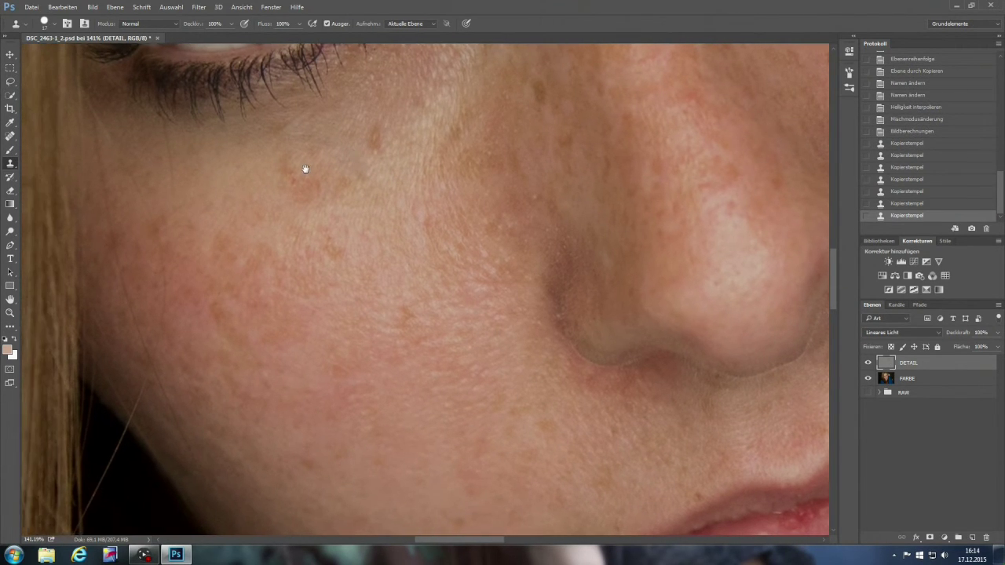
pyautogui.click(341, 173)
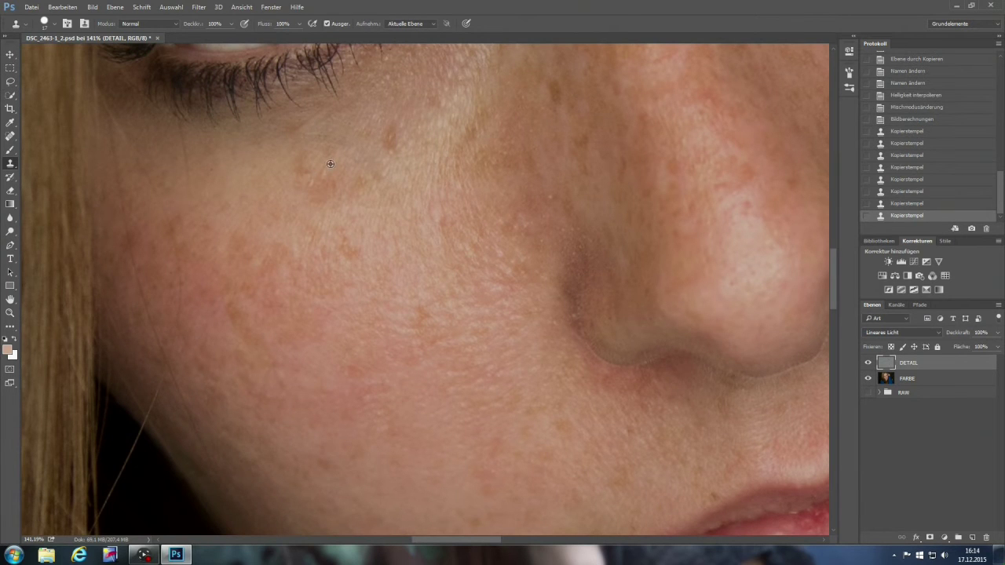
pyautogui.click(332, 166)
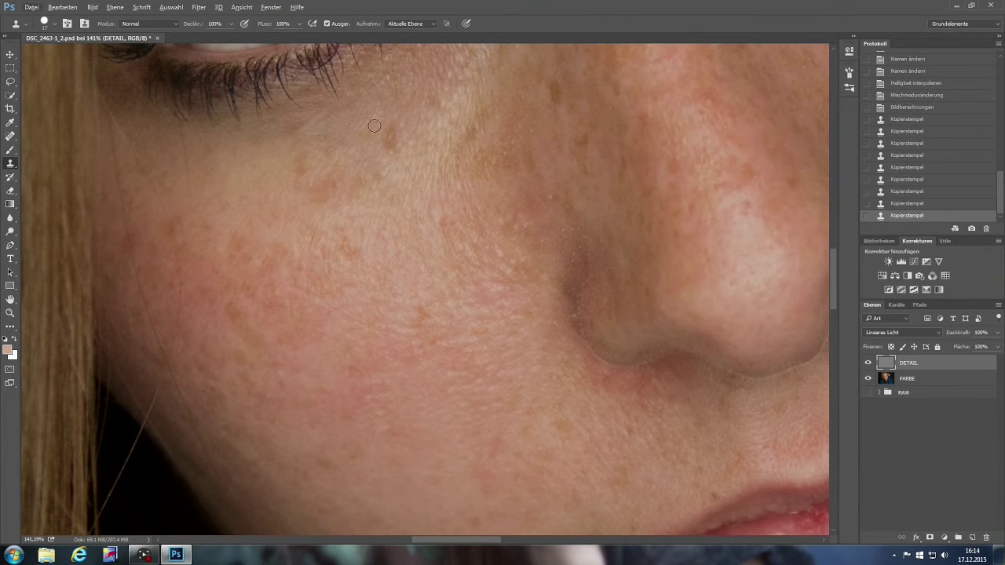
pyautogui.scroll(1, 353, 122)
pyautogui.scroll(1, 336, 146)
pyautogui.scroll(1, 341, 137)
# At higher zoom, sample new skin and stamp over the spots below the eyelashes.
pyautogui.scroll(3, 347, 145)
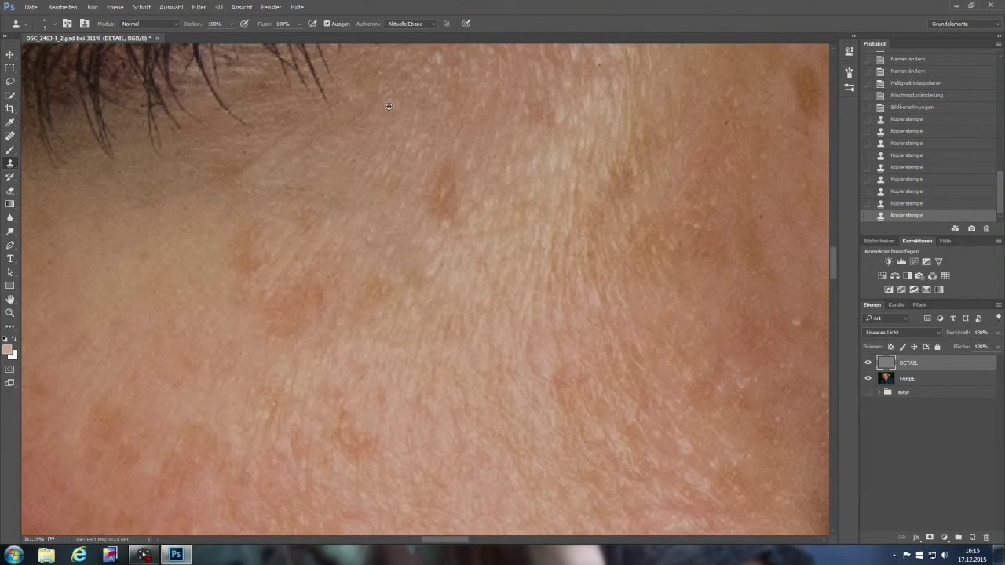
pyautogui.keyDown('alt'); pyautogui.click(379, 111); pyautogui.keyUp('alt')
pyautogui.click(318, 138)
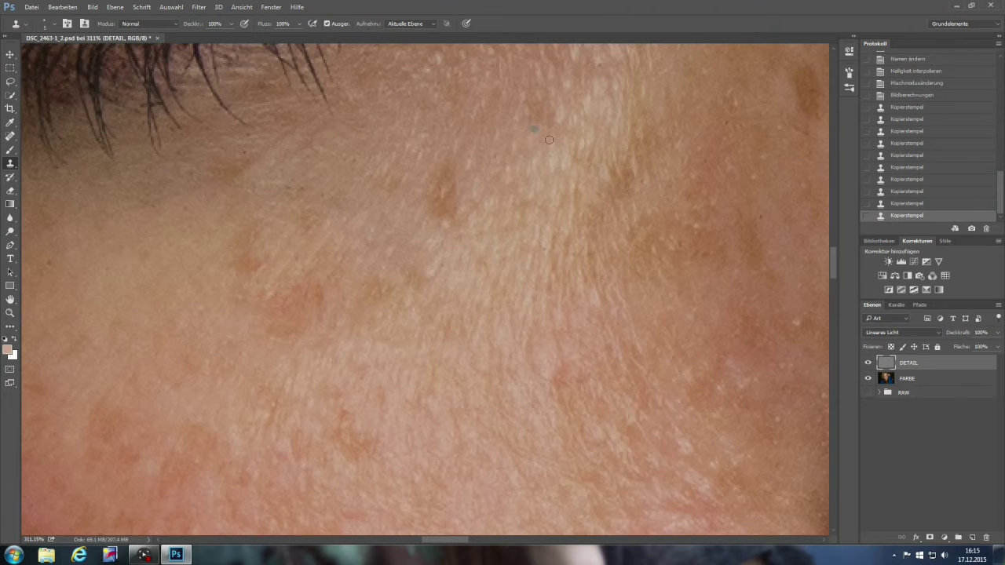
pyautogui.click(310, 153)
pyautogui.scroll(-2, 362, 174)
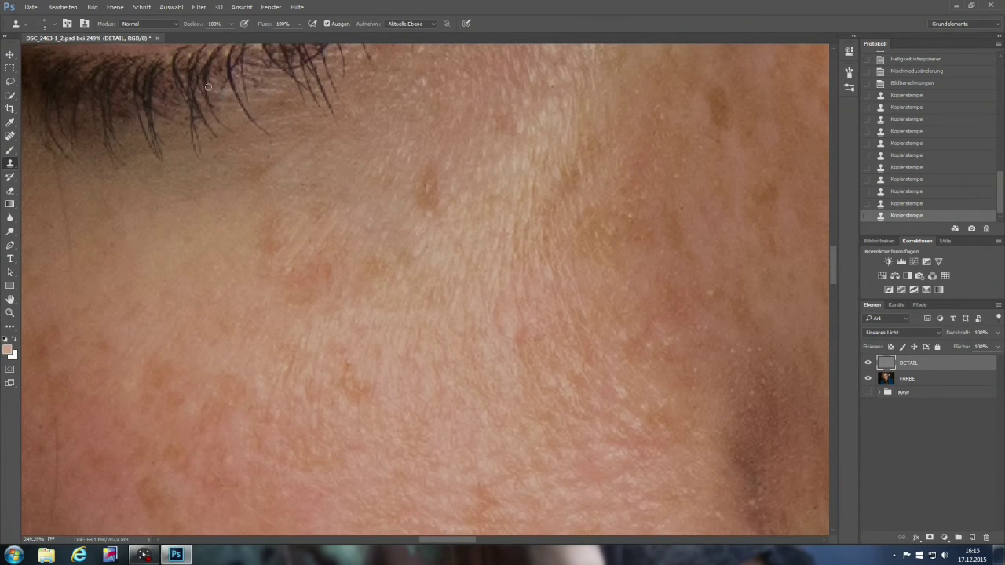
pyautogui.click(353, 173)
pyautogui.click(339, 174)
pyautogui.click(324, 179)
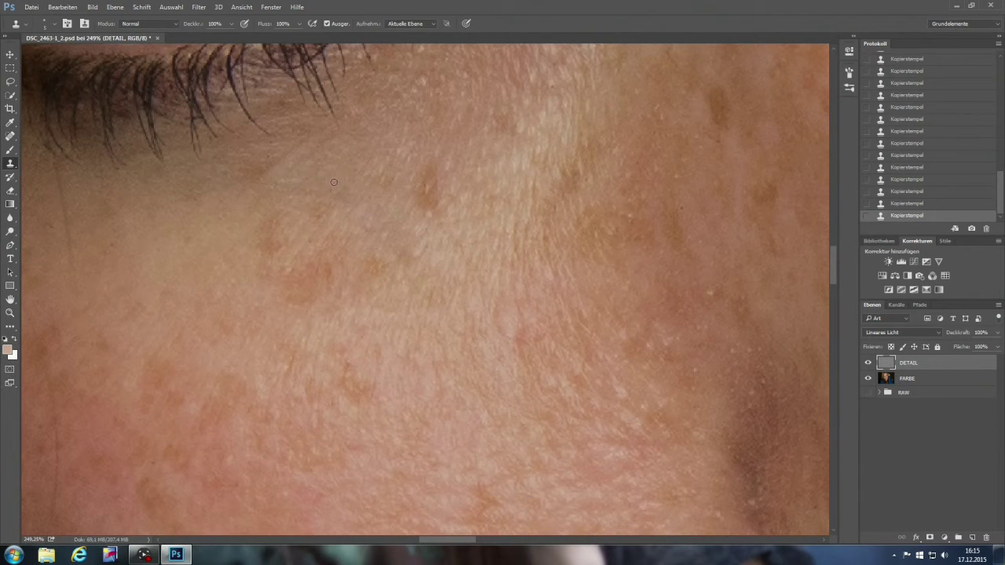
# Set a fresh clone source on the skin and zoom back out to the face.
pyautogui.keyDown('alt'); pyautogui.click(373, 219); pyautogui.keyUp('alt')
pyautogui.scroll(-2, 510, 184)
pyautogui.scroll(-2, 510, 183)
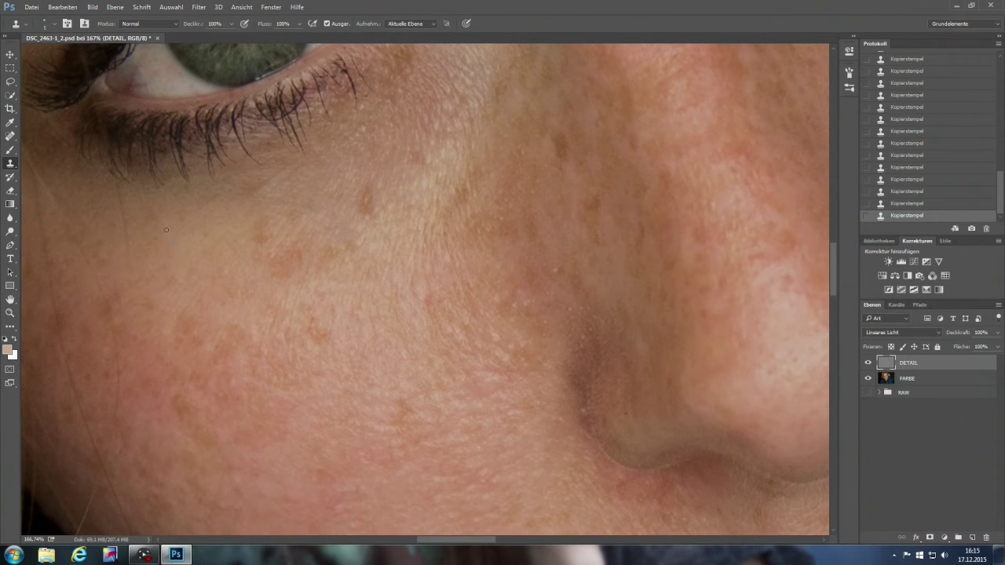
pyautogui.scroll(-2, 361, 235)
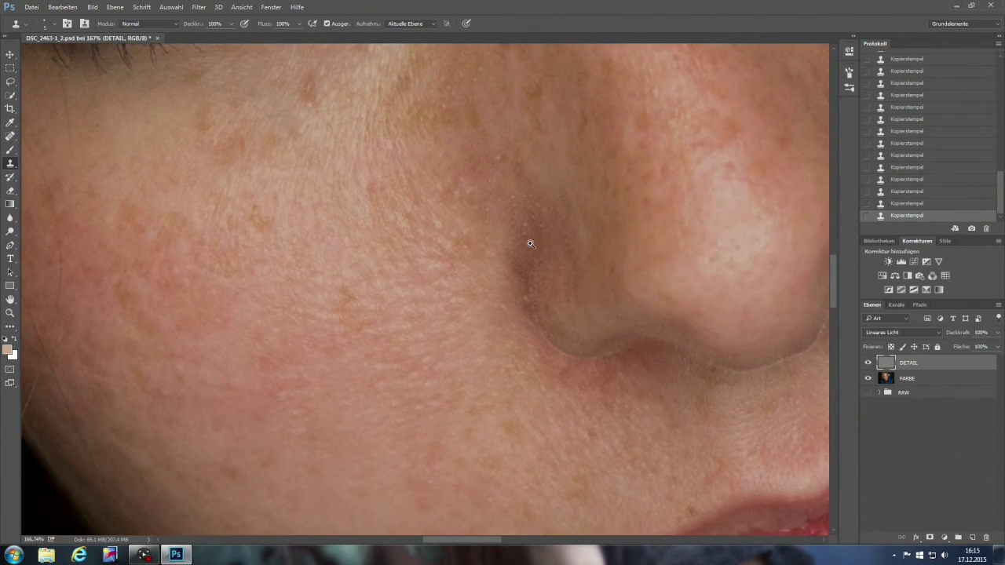
pyautogui.scroll(-3, 529, 240)
pyautogui.scroll(2, 498, 249)
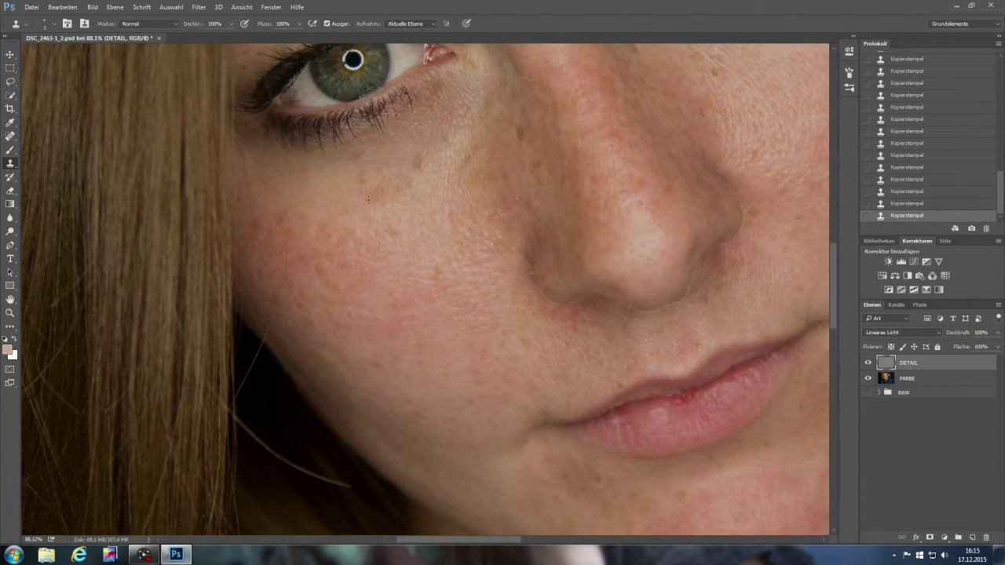
# Resize the Clone Stamp brush and clone smooth texture over the cheek spots.
pyautogui.scroll(2, 309, 153)
pyautogui.scroll(2, 299, 157)
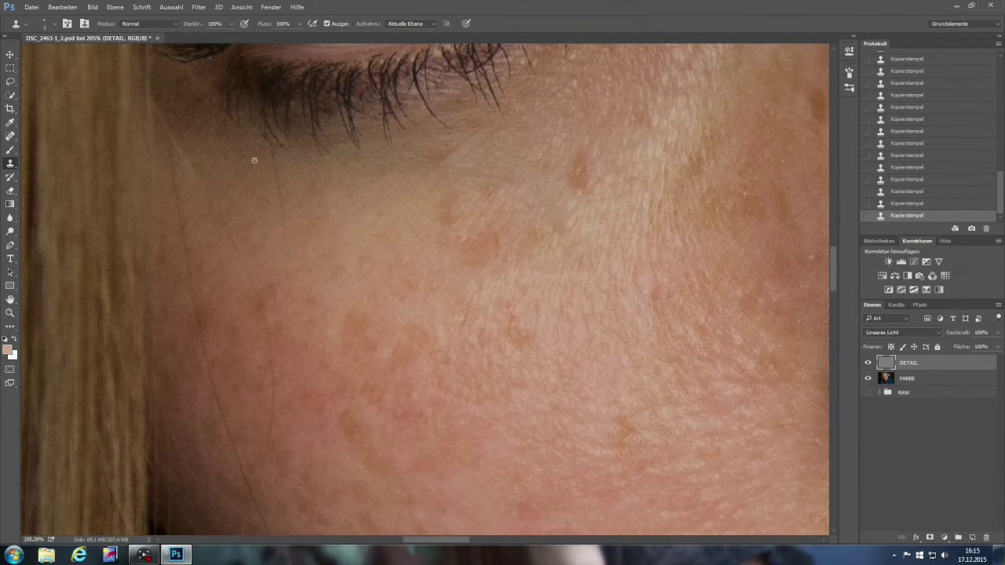
pyautogui.keyDown('alt'); pyautogui.rightClick(265, 163); pyautogui.keyUp('alt')
pyautogui.scroll(-3, 550, 251)
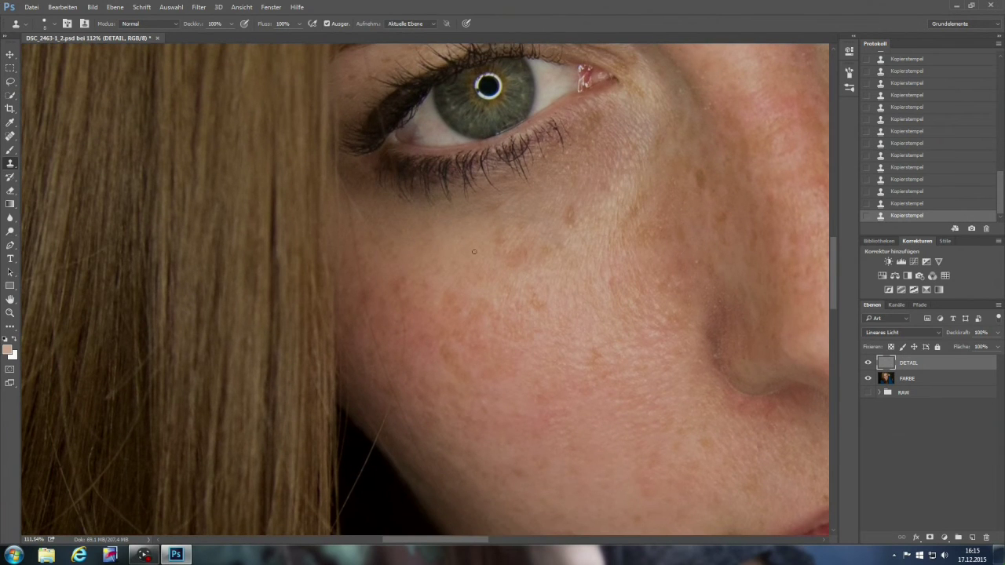
pyautogui.scroll(3, 522, 344)
pyautogui.scroll(2, 507, 354)
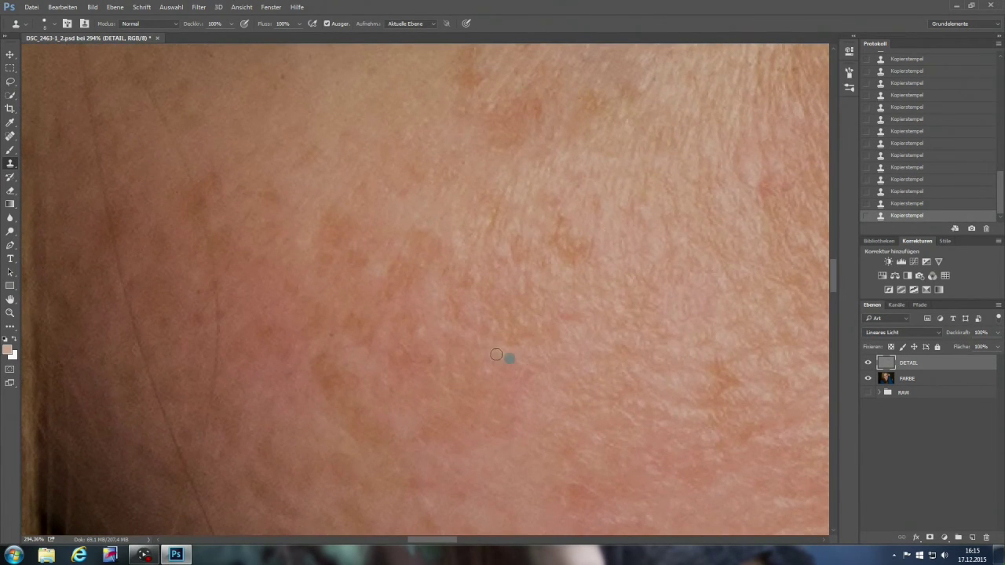
pyautogui.keyDown('alt'); pyautogui.click(440, 343); pyautogui.keyUp('alt')
pyautogui.moveTo(451, 323)
pyautogui.mouseDown()
pyautogui.moveTo(511, 350)
pyautogui.moveTo(451, 333)
pyautogui.mouseUp()
# Move over to the lower cheek and lips, setting new clone sources nearby.
pyautogui.scroll(-2, 774, 336)
pyautogui.scroll(-3, 754, 325)
pyautogui.moveTo(765, 317)
pyautogui.mouseDown()
pyautogui.moveTo(530, 254)
pyautogui.moveTo(521, 191)
pyautogui.mouseUp()
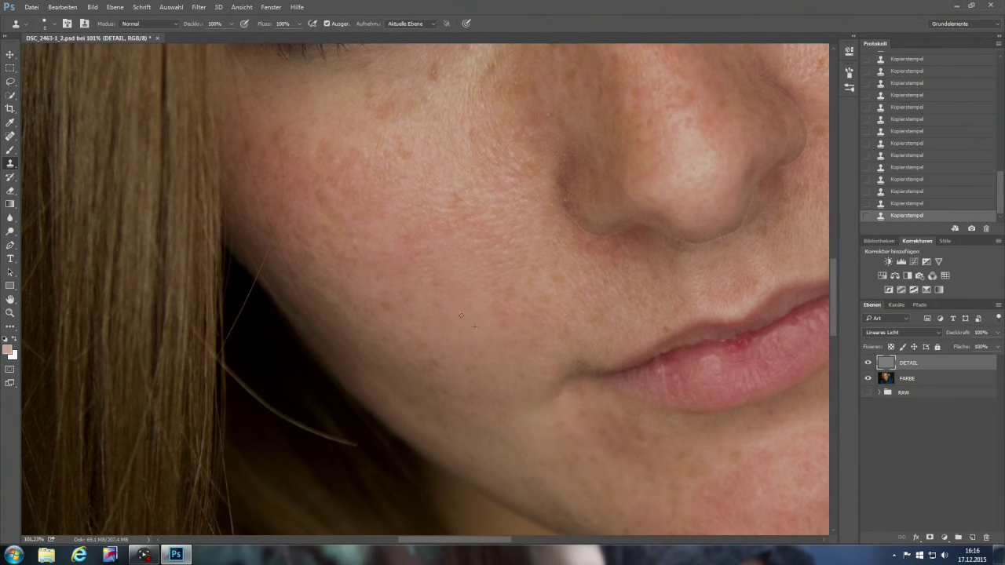
pyautogui.click(475, 311)
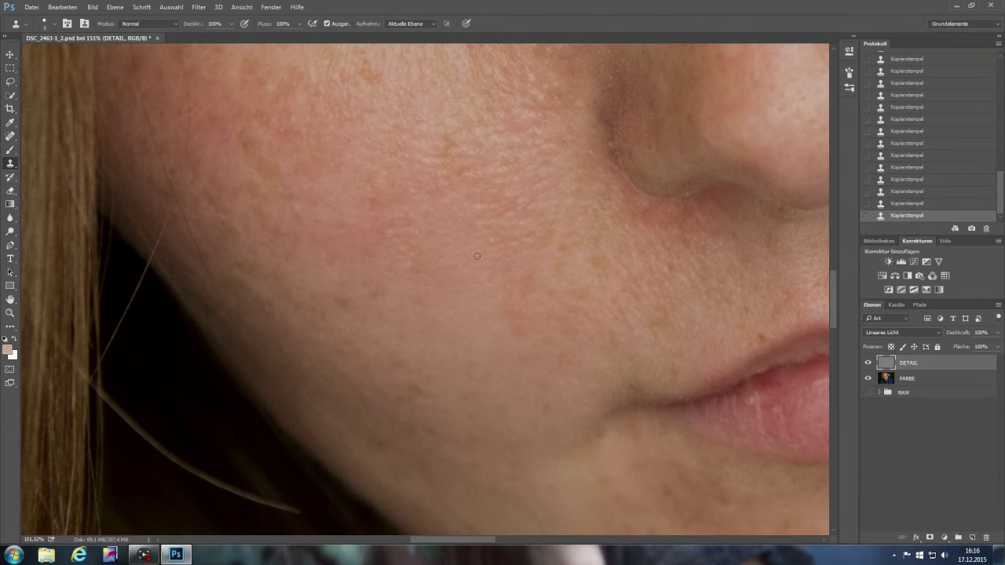
pyautogui.keyDown('alt'); pyautogui.click(386, 306); pyautogui.keyUp('alt')
pyautogui.keyDown('alt'); pyautogui.click(364, 270); pyautogui.keyUp('alt')
pyautogui.scroll(-1, 463, 230)
pyautogui.scroll(-1, 664, 264)
pyautogui.moveTo(738, 233)
pyautogui.mouseDown()
pyautogui.moveTo(557, 220)
pyautogui.moveTo(492, 315)
pyautogui.mouseUp()
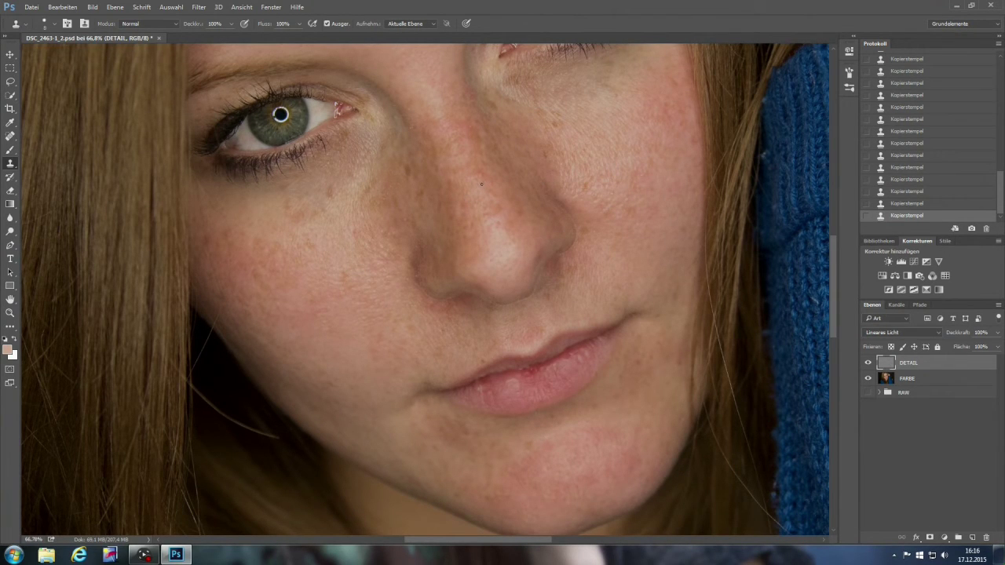
pyautogui.scroll(-1, 522, 192)
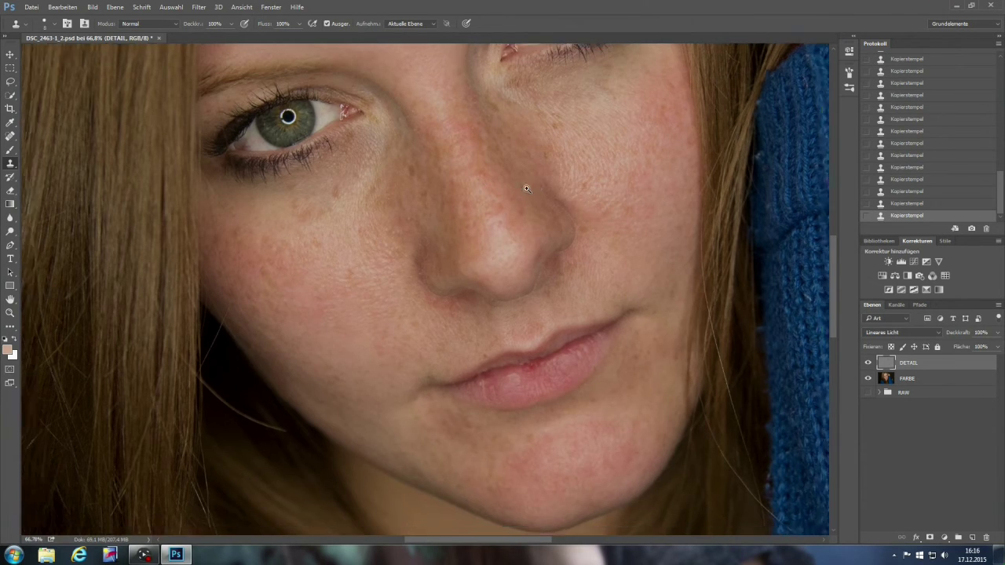
pyautogui.scroll(-1, 518, 180)
pyautogui.moveTo(515, 173); pyautogui.dragTo(492, 307)
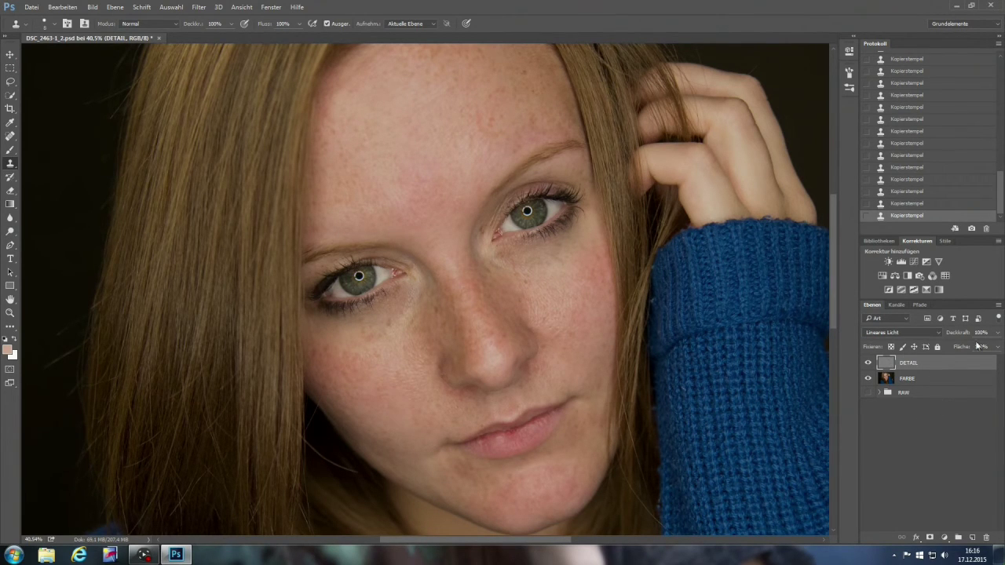
# Add a Tonwertkorrektur levels layer and clip it to DETAIL with Schnittmaske erstellen.
pyautogui.click(902, 263)
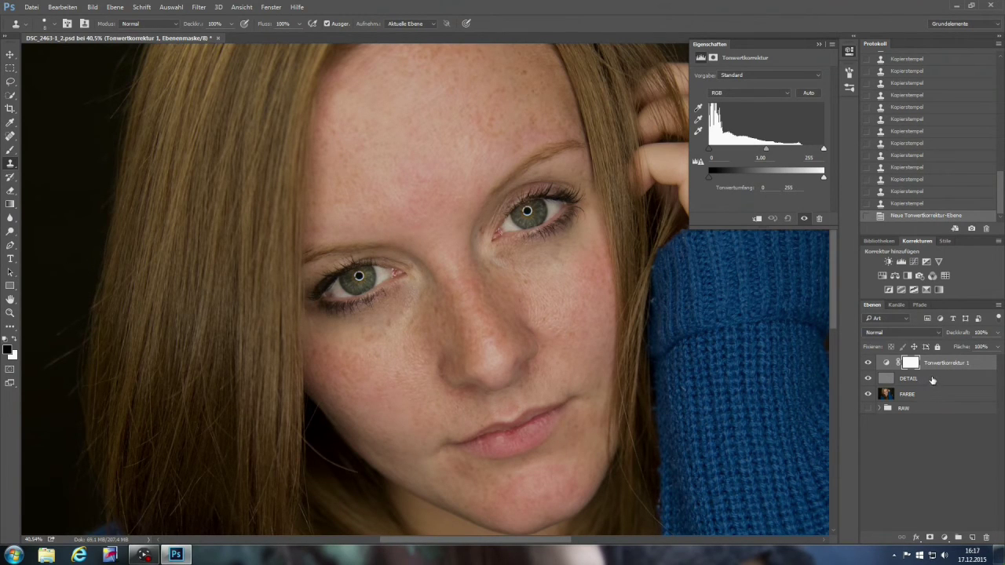
pyautogui.rightClick(980, 365)
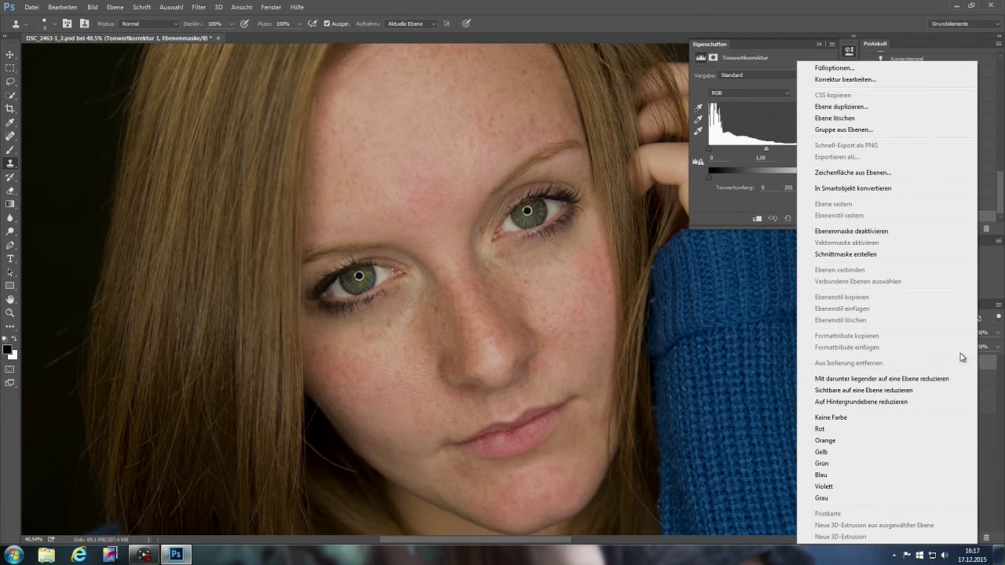
pyautogui.click(872, 255)
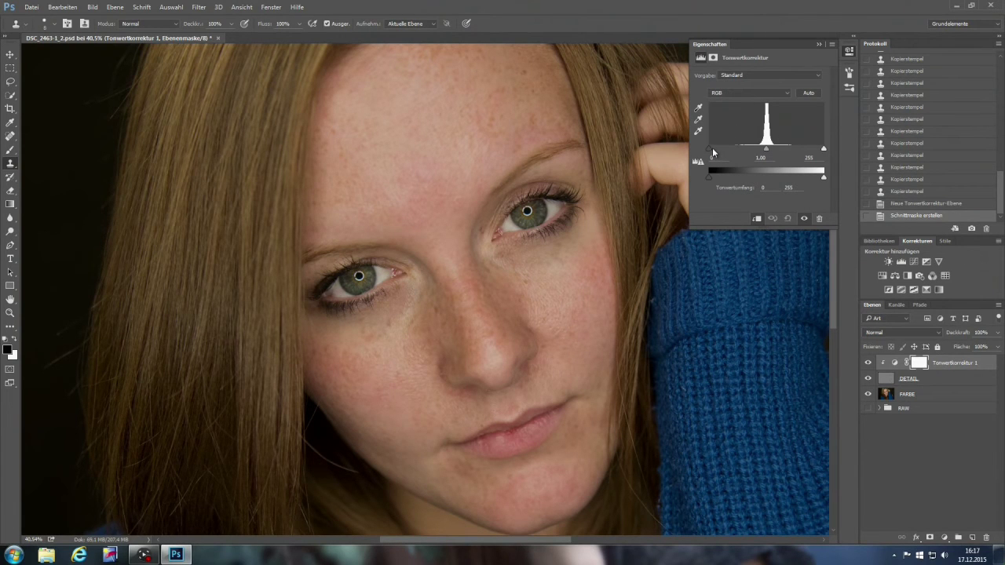
# Set the clipped Levels input black point to 110 and white point to 140.
pyautogui.moveTo(709, 153); pyautogui.dragTo(759, 154)
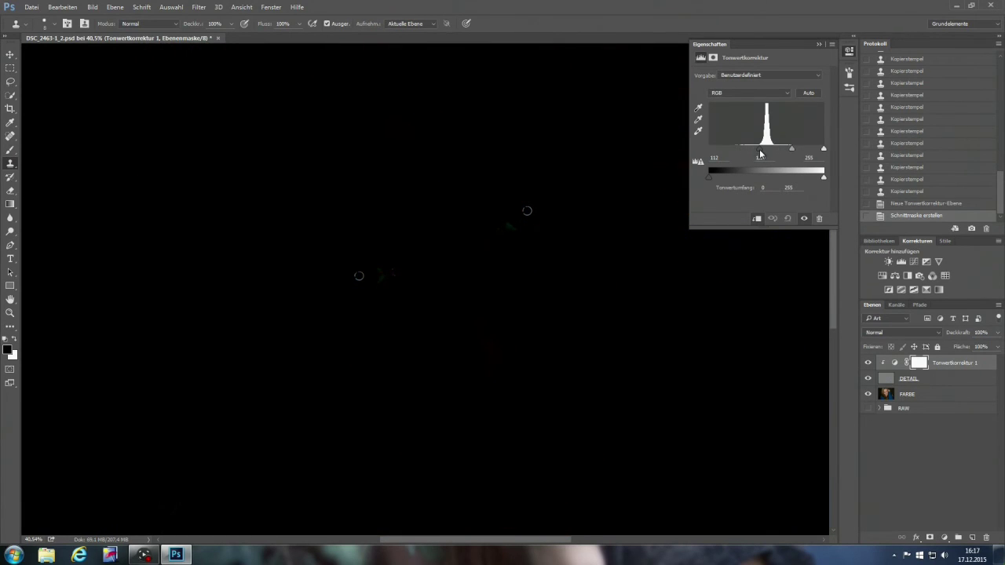
pyautogui.moveTo(824, 149); pyautogui.dragTo(776, 150)
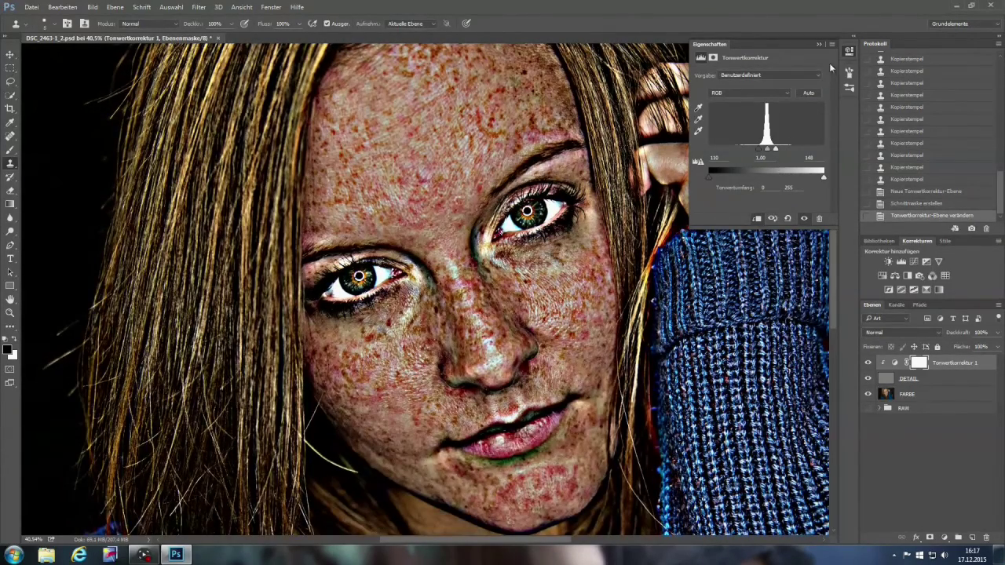
pyautogui.click(819, 45)
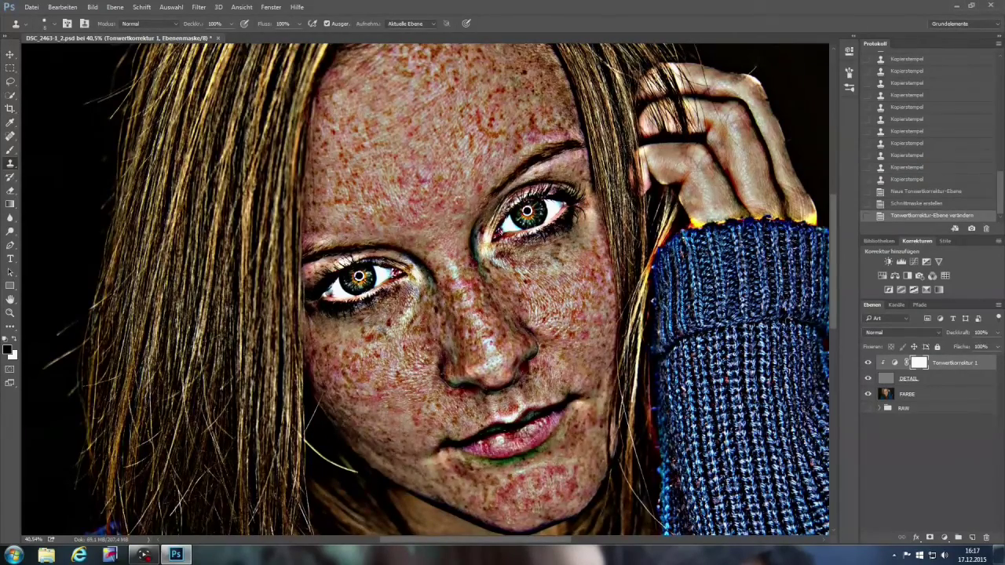
pyautogui.scroll(5, 451, 195)
pyautogui.scroll(-6, 459, 221)
pyautogui.scroll(2, 458, 220)
pyautogui.scroll(1, 480, 214)
pyautogui.scroll(2, 504, 207)
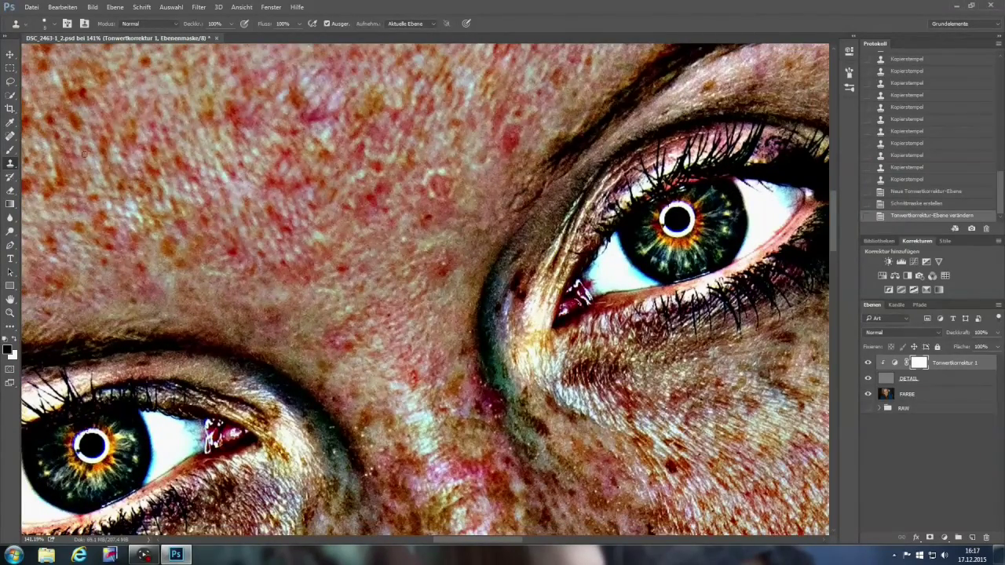
# On the DETAIL layer, clone-stamp away the freckles and blemishes across the forehead.
pyautogui.click(421, 183)
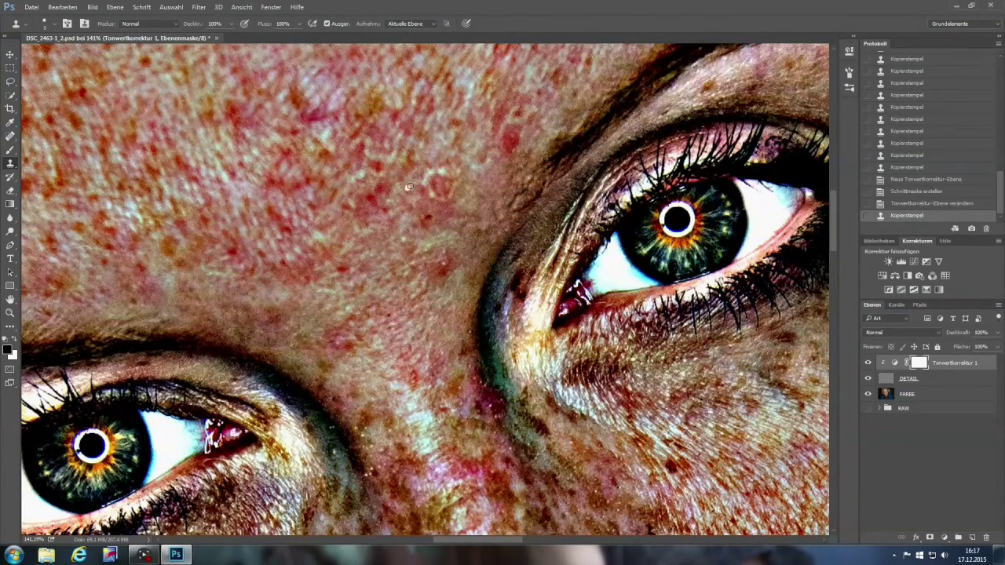
pyautogui.click(888, 382)
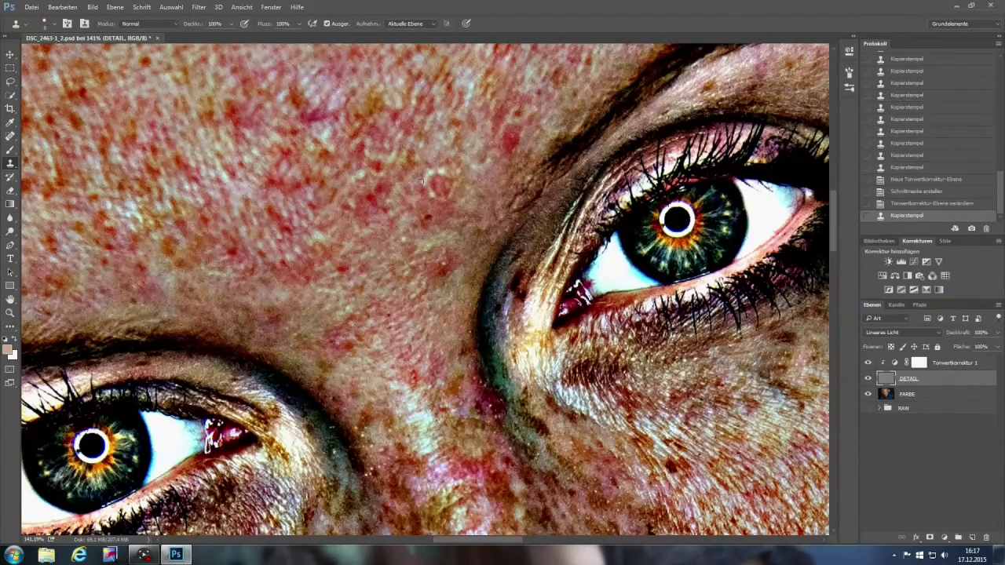
pyautogui.click(439, 173)
pyautogui.click(420, 180)
pyautogui.click(428, 165)
pyautogui.click(442, 267)
pyautogui.click(428, 267)
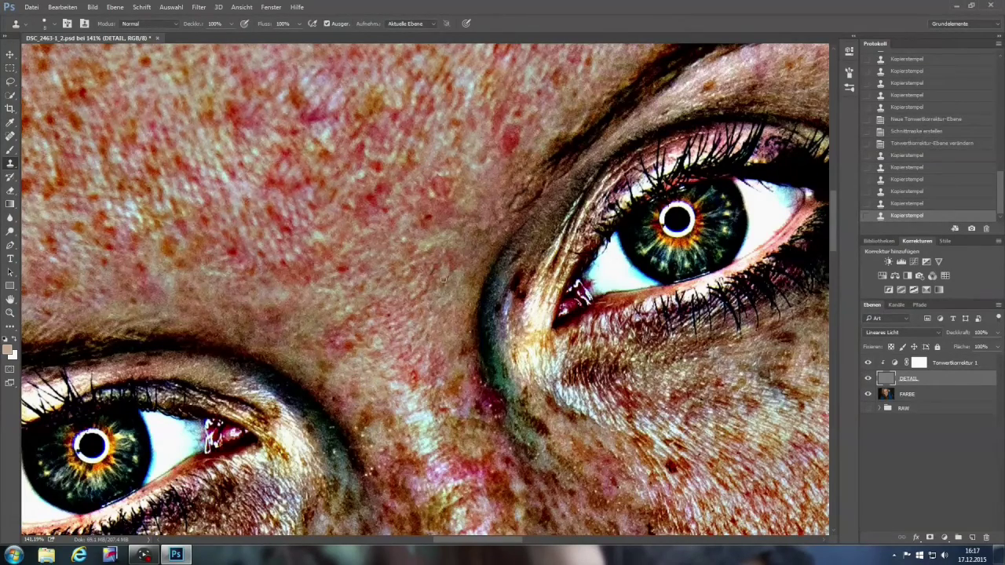
pyautogui.click(452, 273)
pyautogui.moveTo(450, 263); pyautogui.dragTo(433, 256)
# Move down to the nose and cheek and clone over the dark red freckles there.
pyautogui.keyDown('alt'); pyautogui.scroll(-5, 516, 206); pyautogui.keyUp('alt')
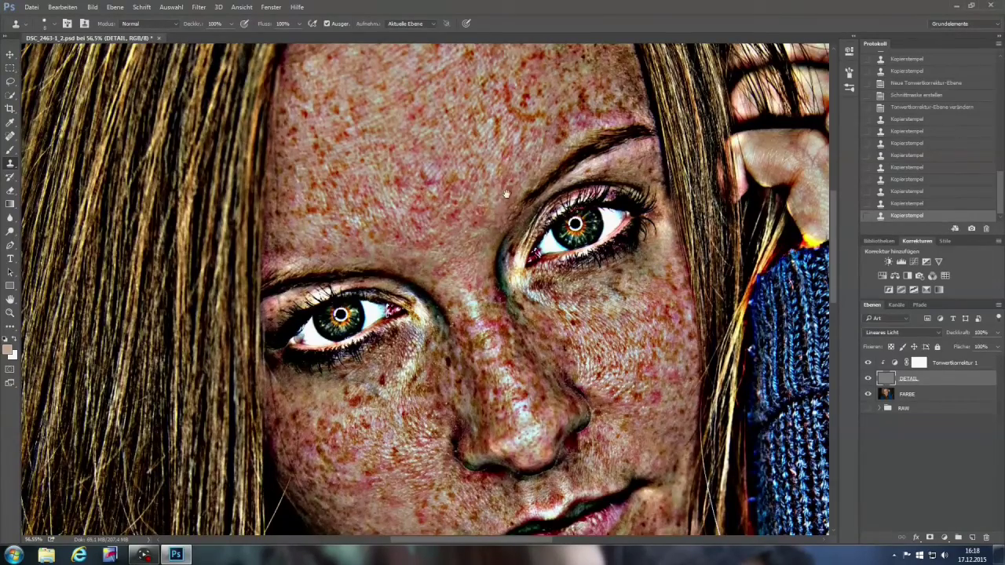
pyautogui.keyDown('alt'); pyautogui.scroll(4, 507, 197); pyautogui.keyUp('alt')
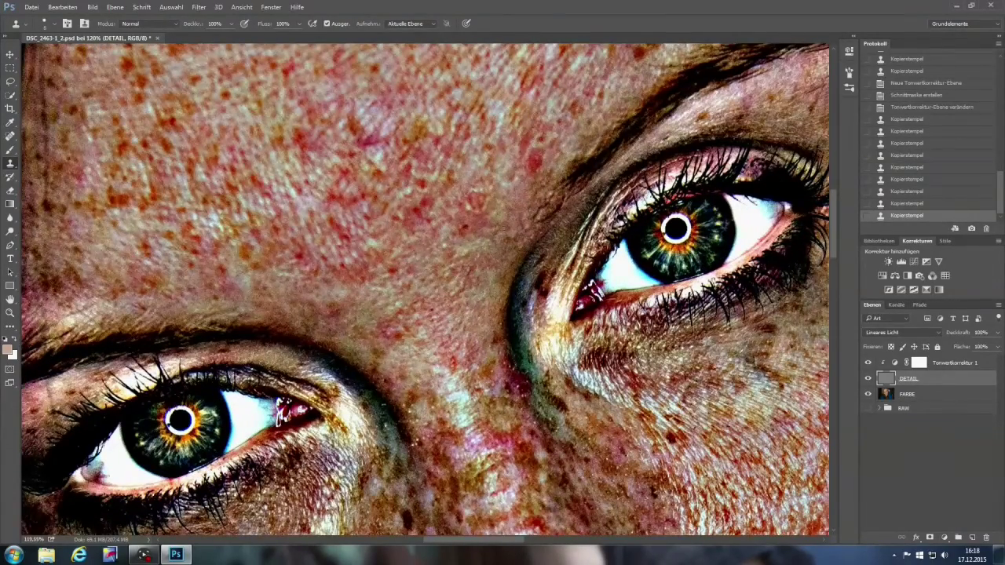
pyautogui.moveTo(507, 228); pyautogui.dragTo(424, 157)
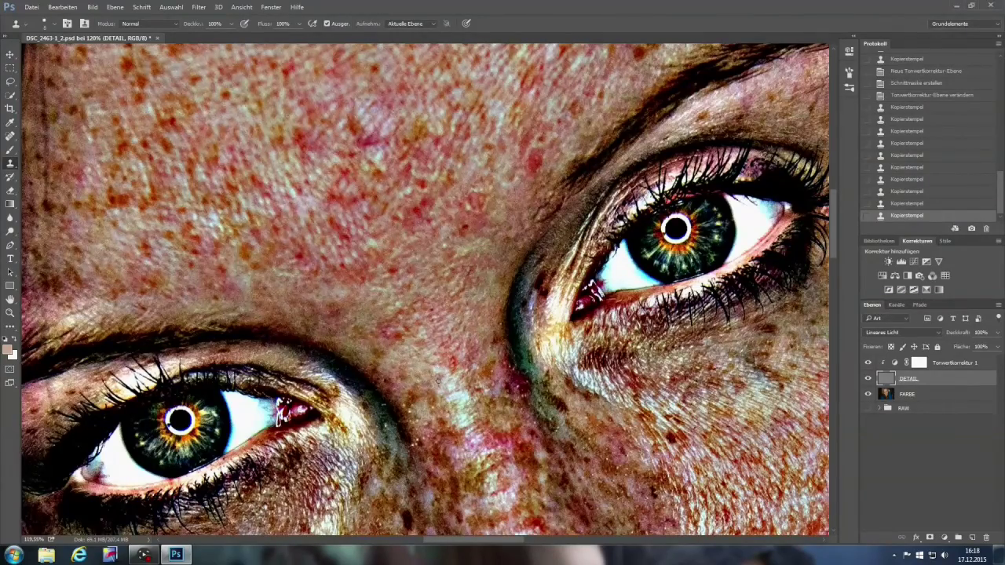
pyautogui.moveTo(490, 515); pyautogui.dragTo(456, 210)
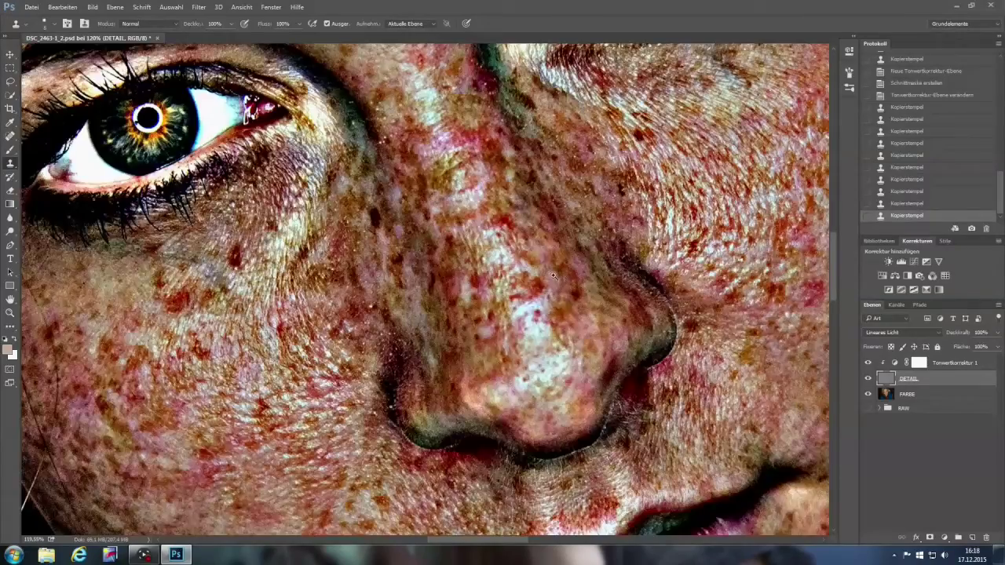
pyautogui.scroll(-5, 410, 245)
pyautogui.scroll(6, 411, 256)
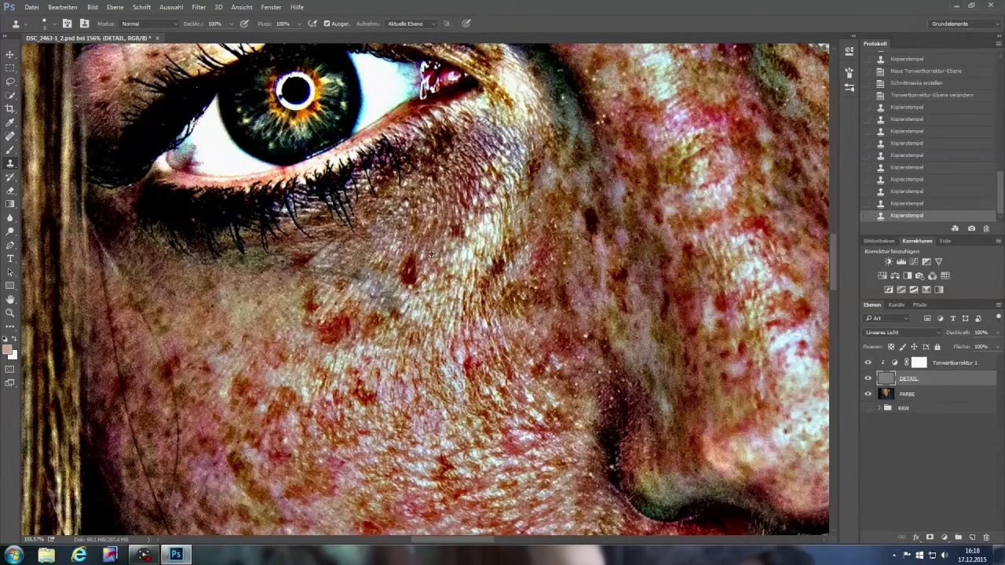
pyautogui.moveTo(410, 258)
pyautogui.mouseDown()
pyautogui.moveTo(414, 281)
pyautogui.moveTo(410, 269)
pyautogui.mouseUp()
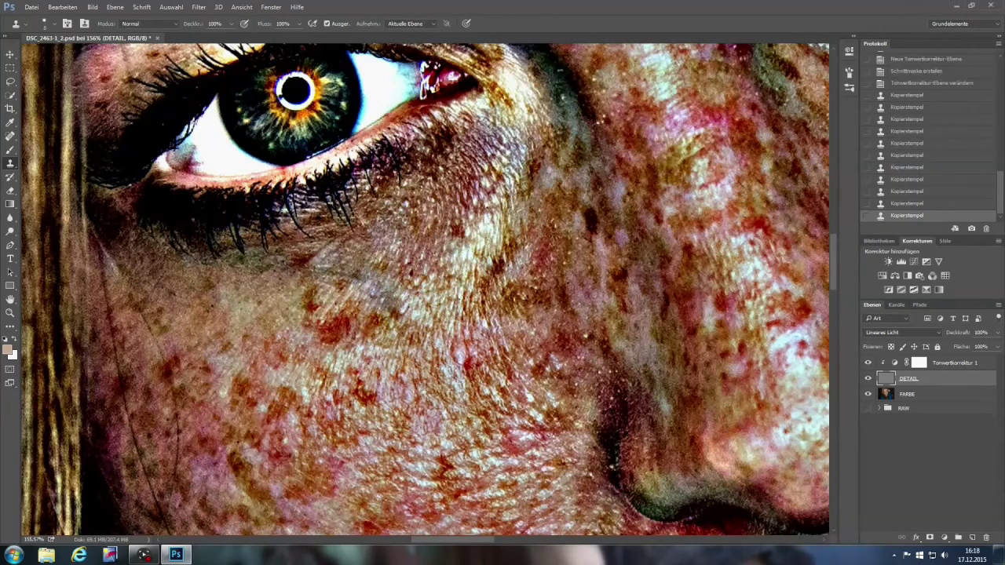
pyautogui.click(461, 260)
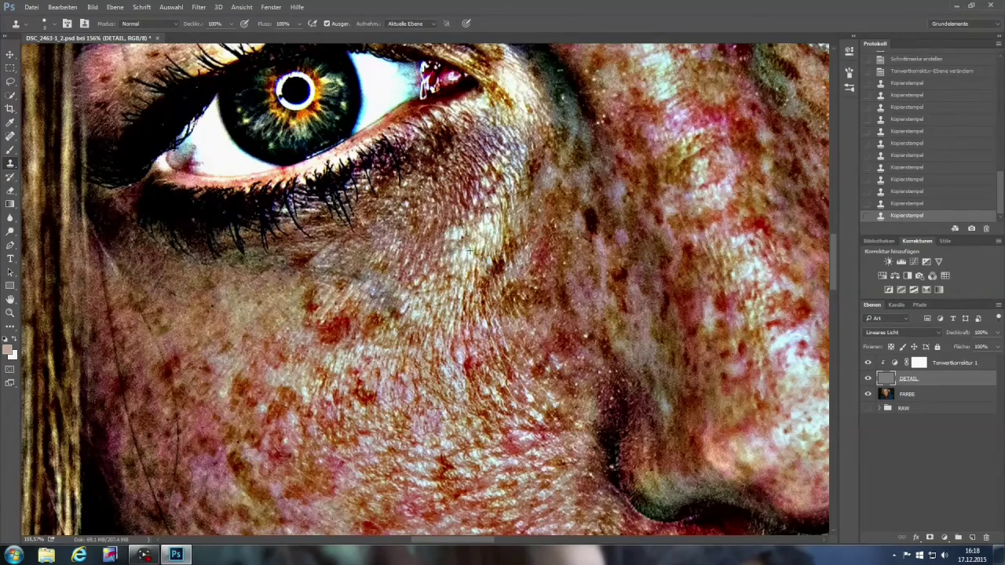
pyautogui.click(464, 243)
pyautogui.scroll(-3, 594, 271)
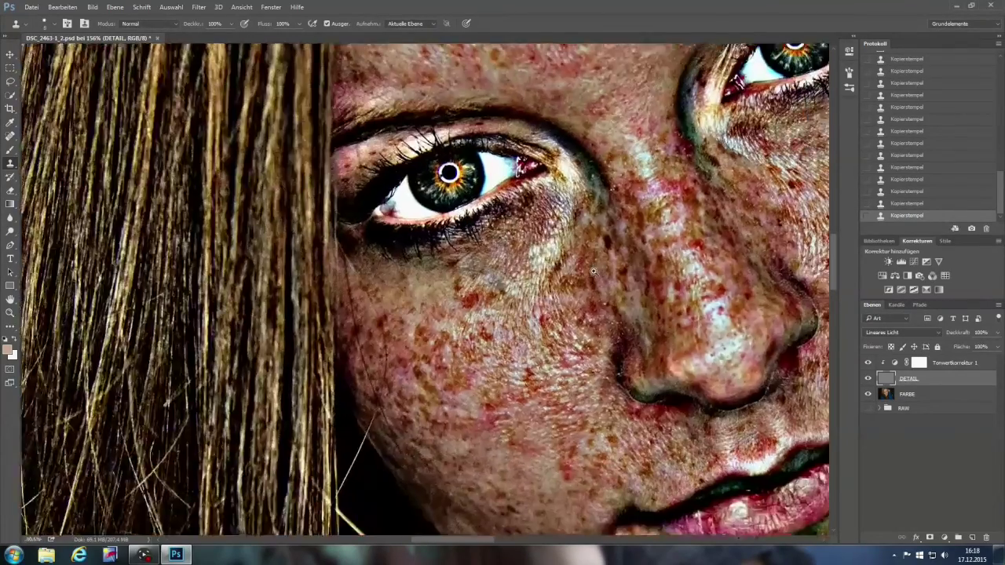
pyautogui.scroll(-5, 594, 271)
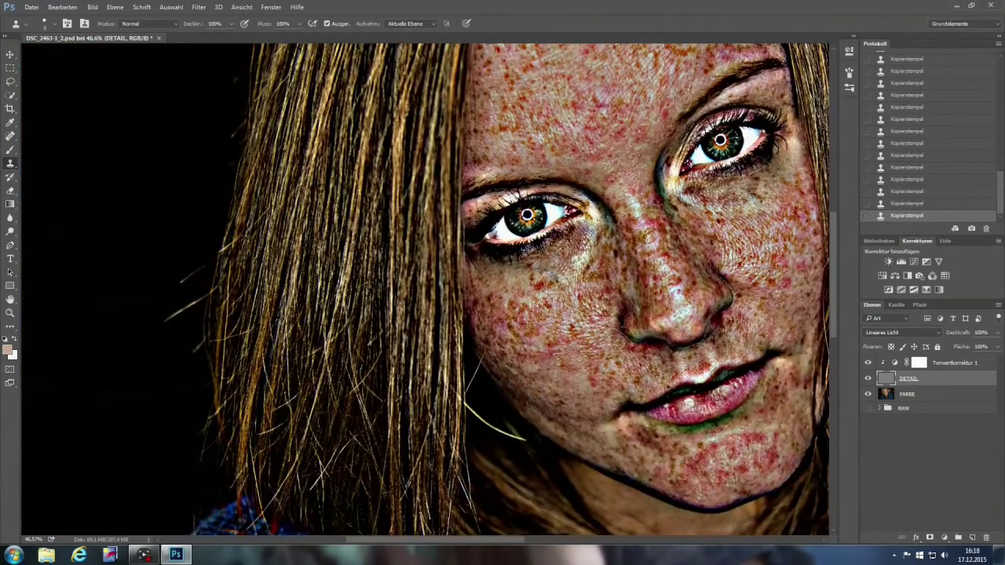
# Enlarge the Clone Stamp brush and clone the cheek blemishes beside the lips on DETAIL.
pyautogui.scroll(-2, 748, 239)
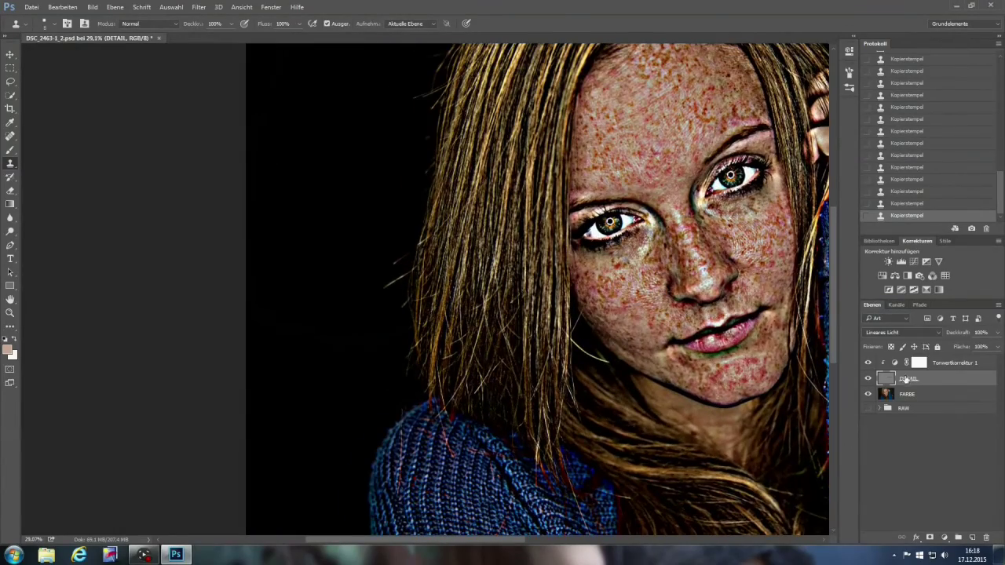
pyautogui.scroll(3, 674, 248)
pyautogui.scroll(1, 628, 275)
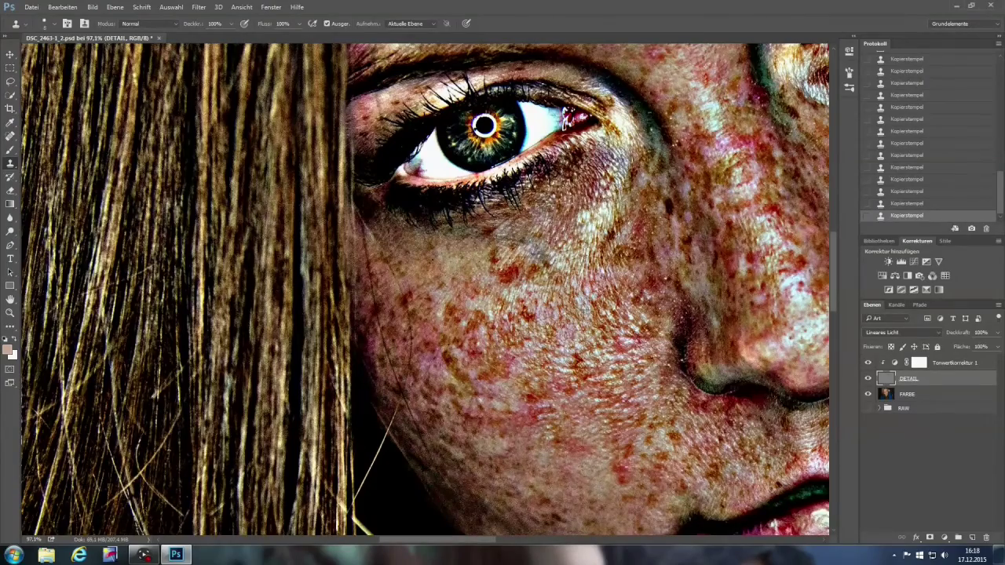
pyautogui.click(584, 289)
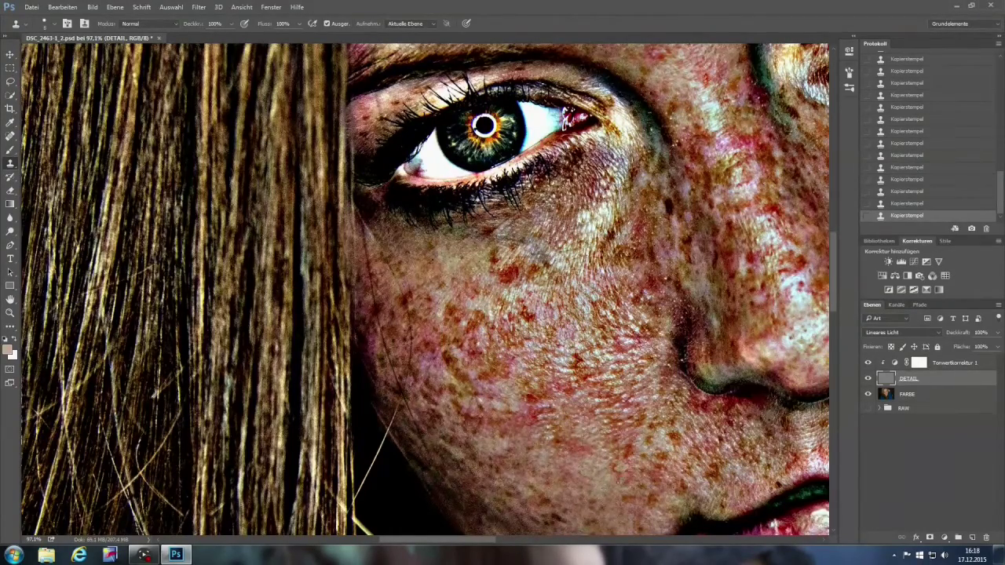
pyautogui.moveTo(607, 481); pyautogui.dragTo(602, 474)
pyautogui.moveTo(628, 395); pyautogui.dragTo(591, 312)
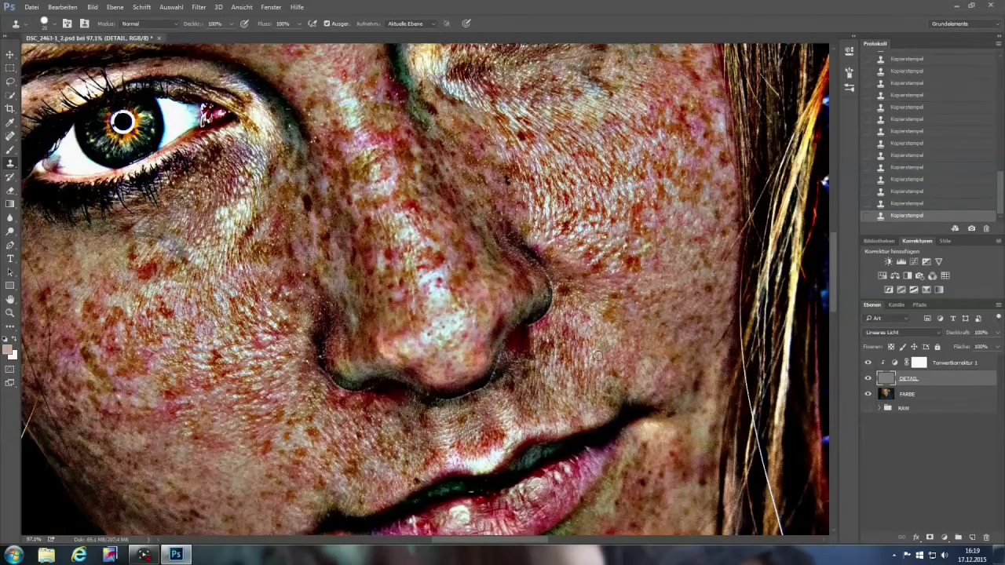
pyautogui.scroll(-2, 393, 354)
pyautogui.hscroll(-4, 392, 353)
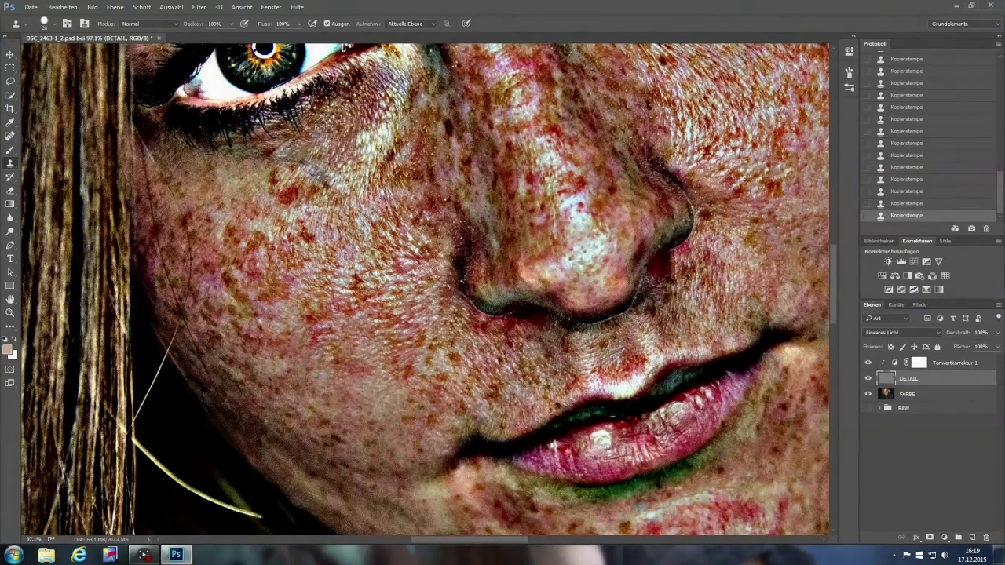
pyautogui.scroll(-5, 711, 292)
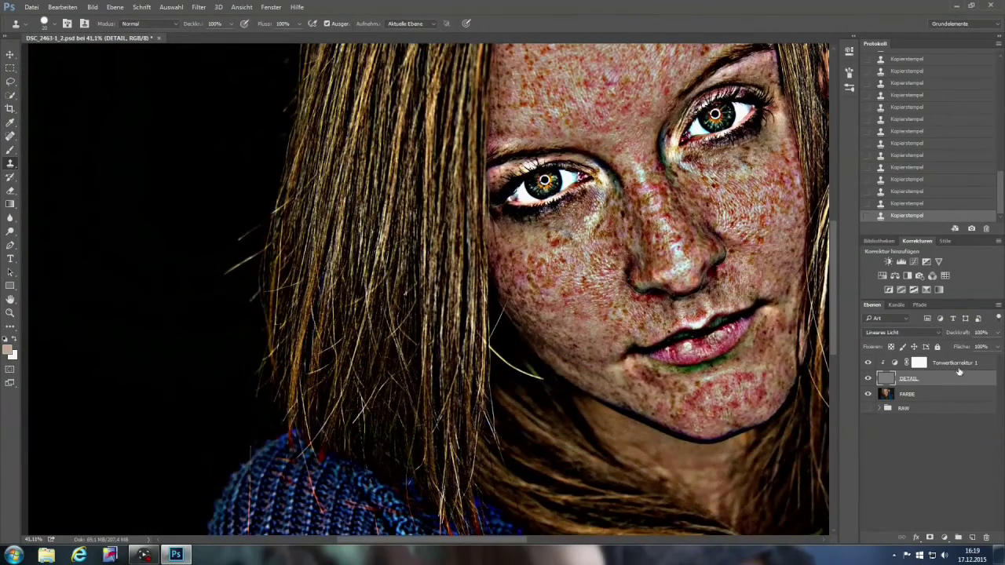
# Hide the Tonwertkorrektur 1 levels layer and toggle the RAW group to compare.
pyautogui.click(869, 363)
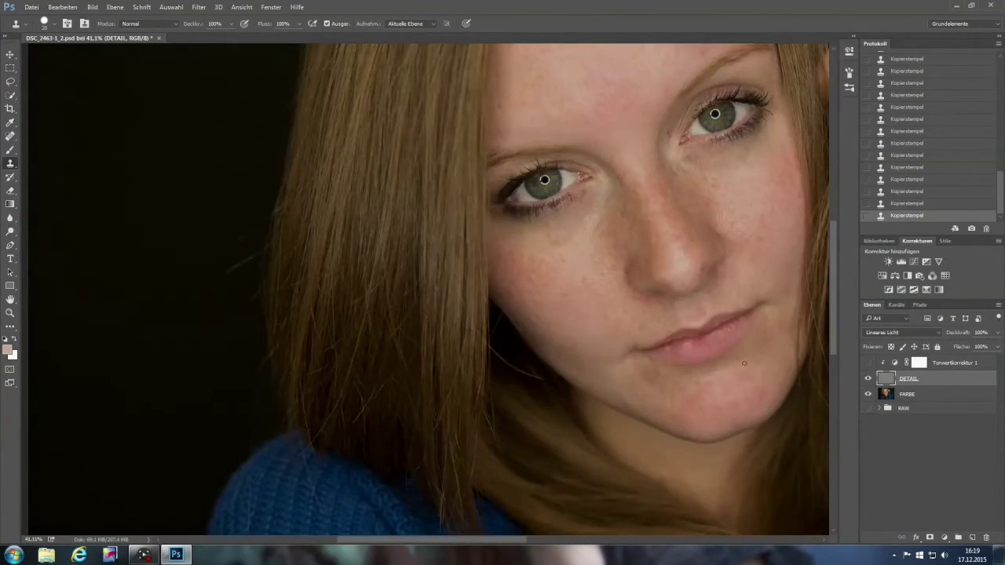
pyautogui.moveTo(774, 208); pyautogui.dragTo(635, 268)
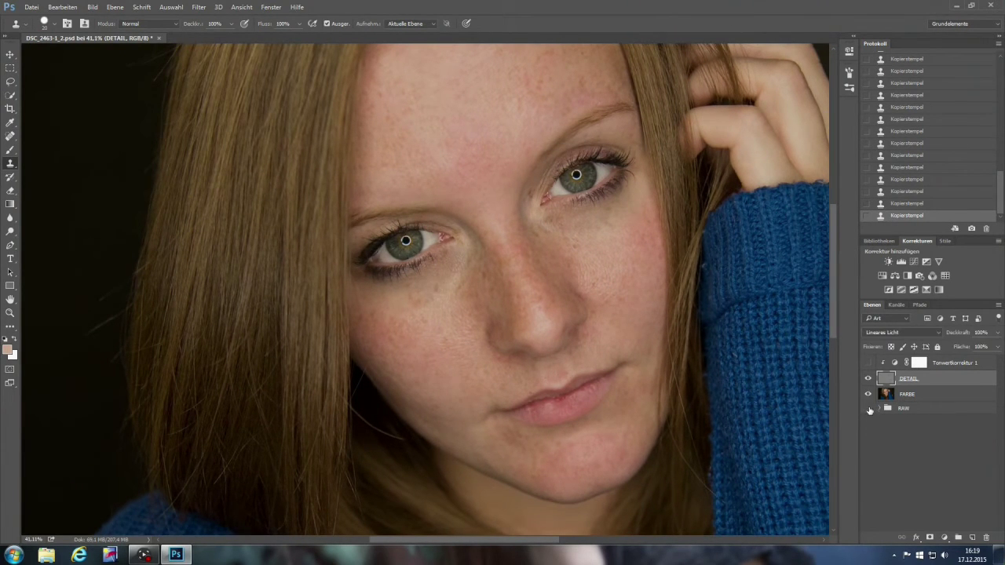
pyautogui.keyDown('alt'); pyautogui.click(868, 409); pyautogui.keyUp('alt')
pyautogui.keyDown('alt'); pyautogui.click(868, 409); pyautogui.keyUp('alt')
pyautogui.keyDown('alt'); pyautogui.click(867, 409); pyautogui.keyUp('alt')
pyautogui.keyDown('alt'); pyautogui.click(868, 409); pyautogui.keyUp('alt')
# Flip between RAW and the retouched result a few more times, then select FARBE.
pyautogui.keyDown('alt'); pyautogui.click(867, 409); pyautogui.keyUp('alt')
pyautogui.keyDown('alt'); pyautogui.click(867, 409); pyautogui.keyUp('alt')
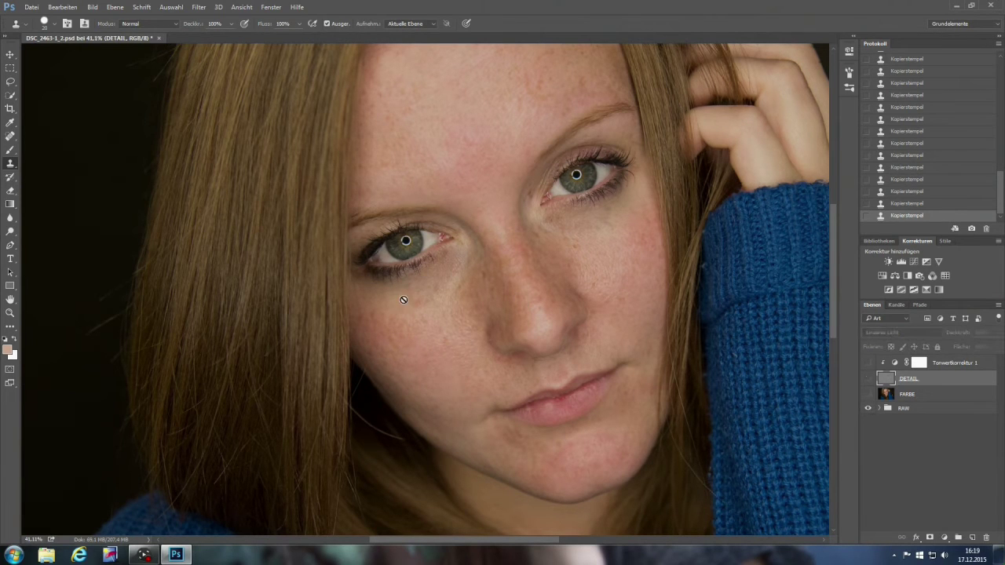
pyautogui.keyDown('alt'); pyautogui.click(867, 409); pyautogui.keyUp('alt')
pyautogui.keyDown('alt'); pyautogui.click(868, 409); pyautogui.keyUp('alt')
pyautogui.keyDown('alt'); pyautogui.click(868, 410); pyautogui.keyUp('alt')
pyautogui.moveTo(628, 157); pyautogui.dragTo(567, 201)
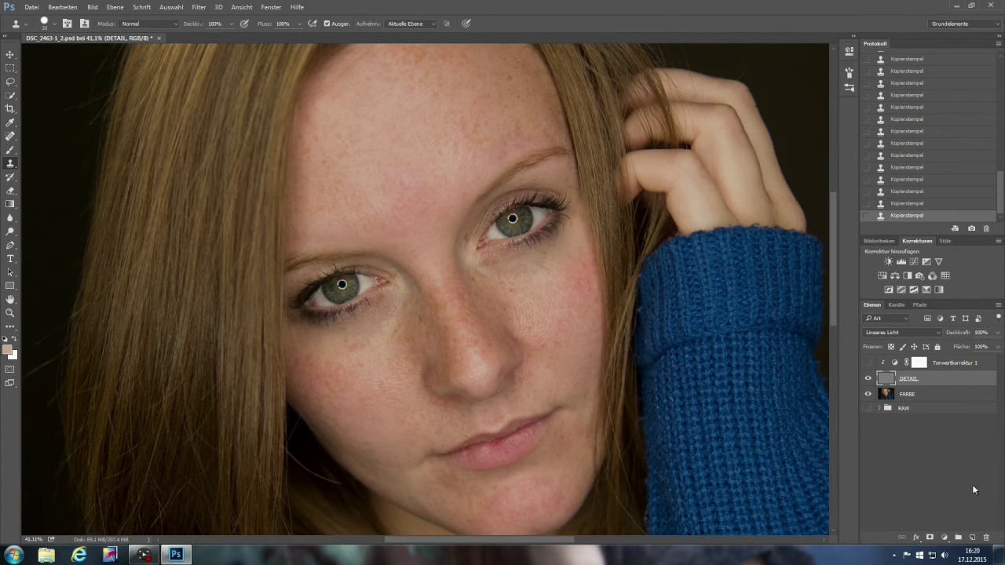
pyautogui.click(935, 395)
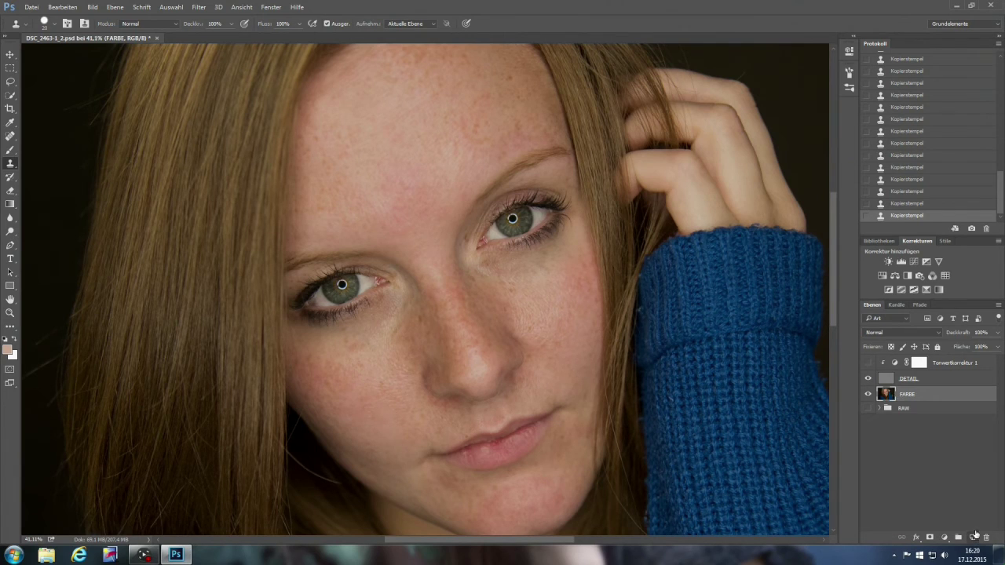
# Add empty layer Ebene 1 above FARBE and set up a 0%-hardness soft round brush.
pyautogui.click(974, 538)
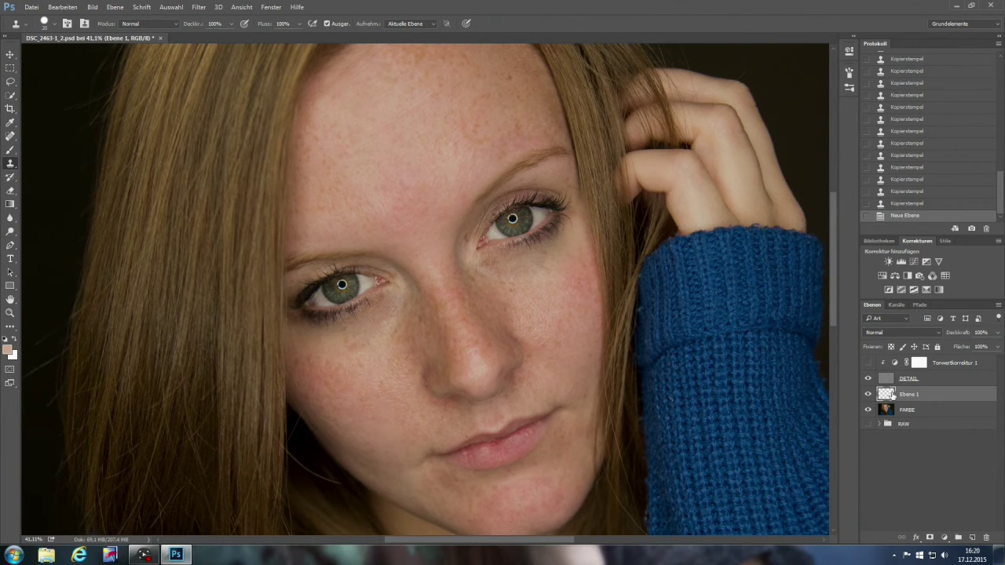
pyautogui.click(10, 150)
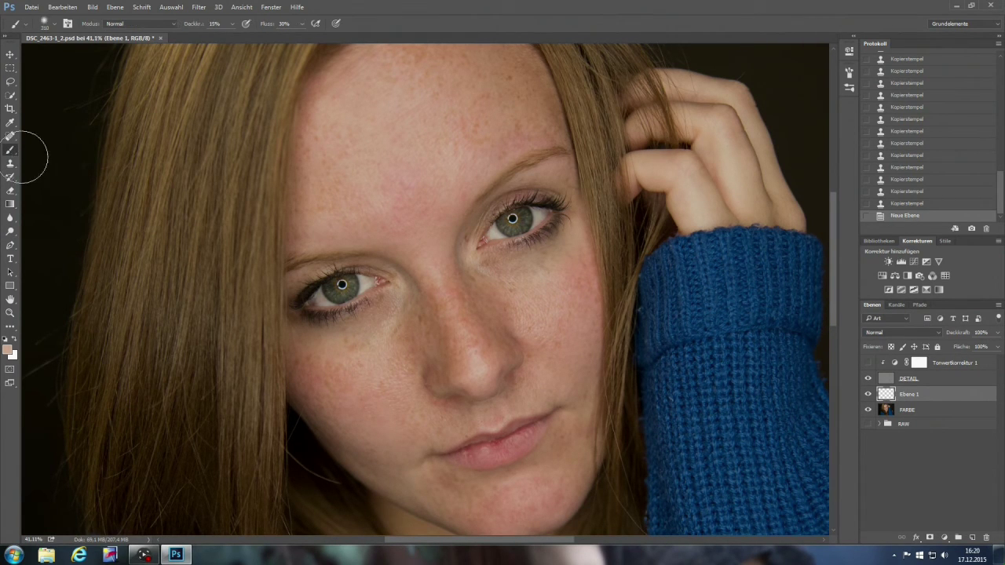
pyautogui.click(47, 22)
pyautogui.click(22, 124)
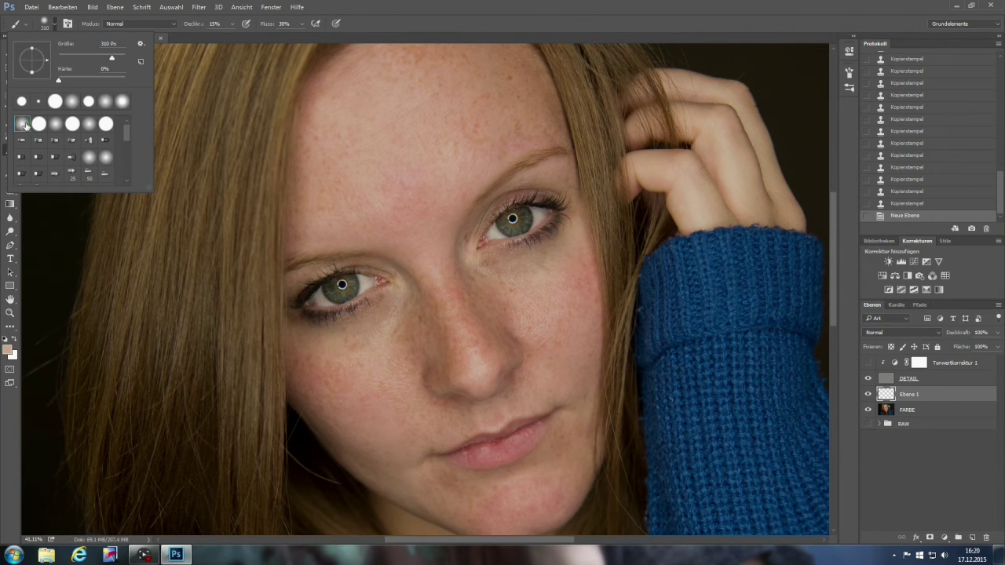
pyautogui.click(211, 41)
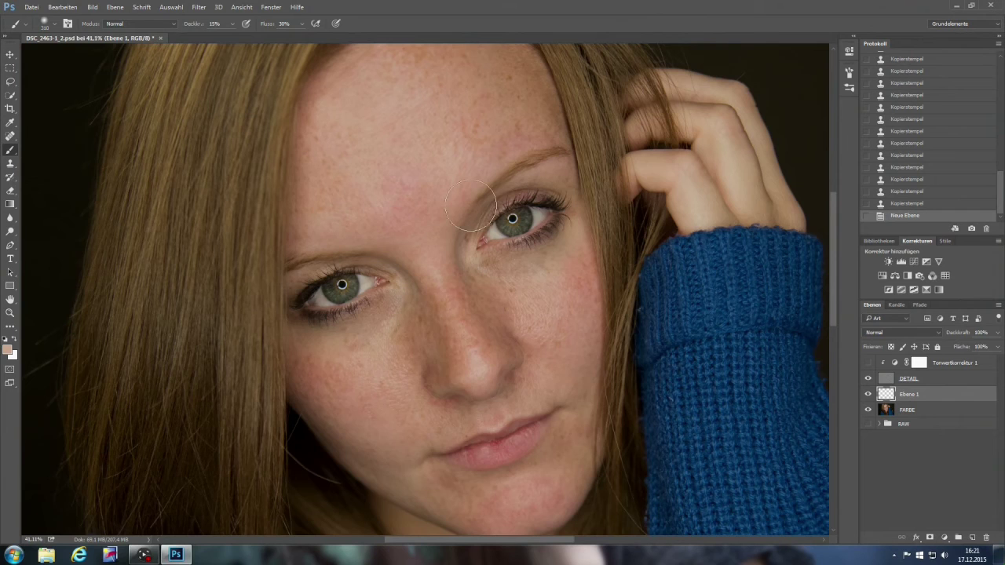
# Sample the skin colour from the forehead on Ebene 1.
pyautogui.scroll(5, 428, 195)
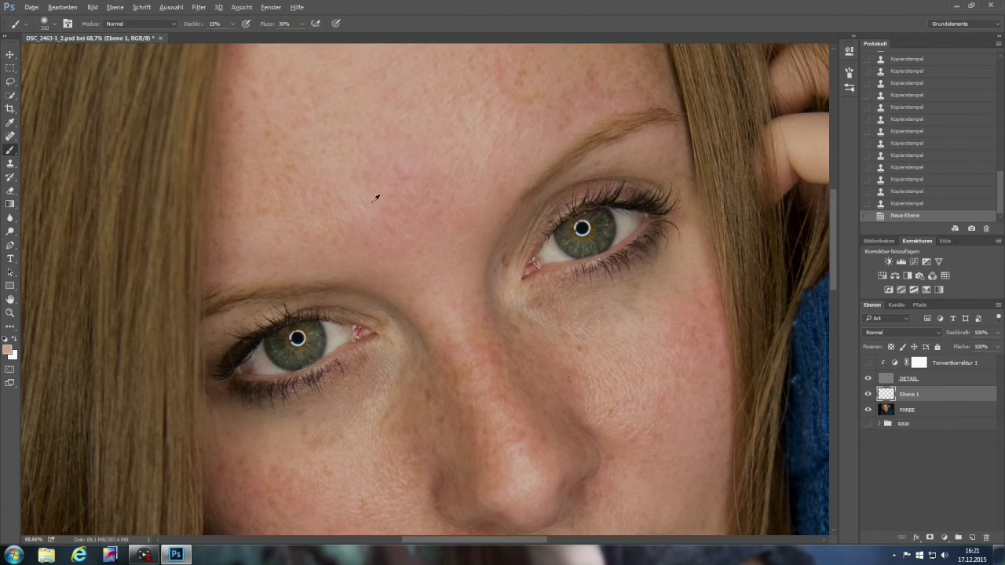
pyautogui.keyDown('alt'); pyautogui.click(372, 208); pyautogui.keyUp('alt')
pyautogui.keyDown('alt'); pyautogui.click(366, 188); pyautogui.keyUp('alt')
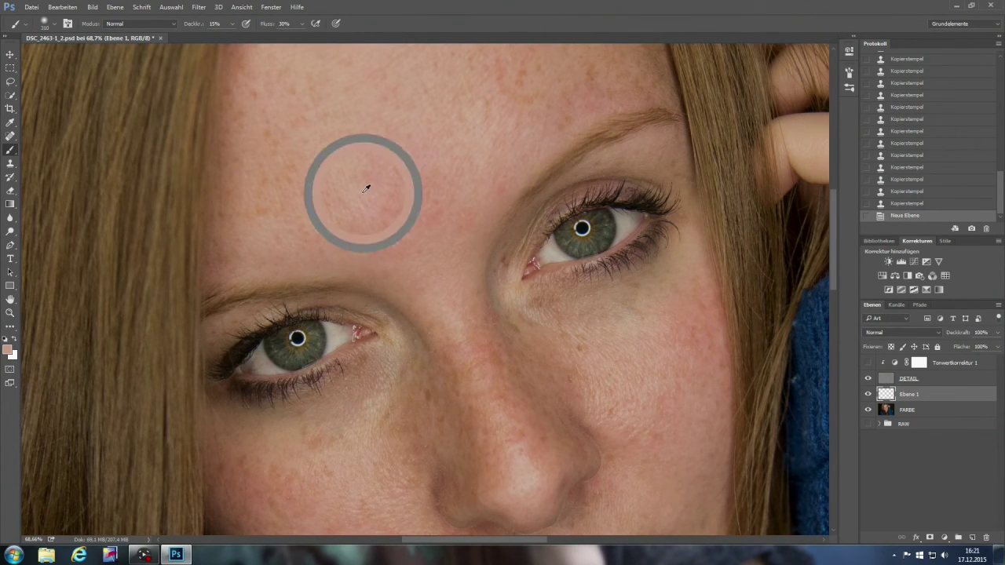
pyautogui.keyDown('alt'); pyautogui.click(355, 187); pyautogui.keyUp('alt')
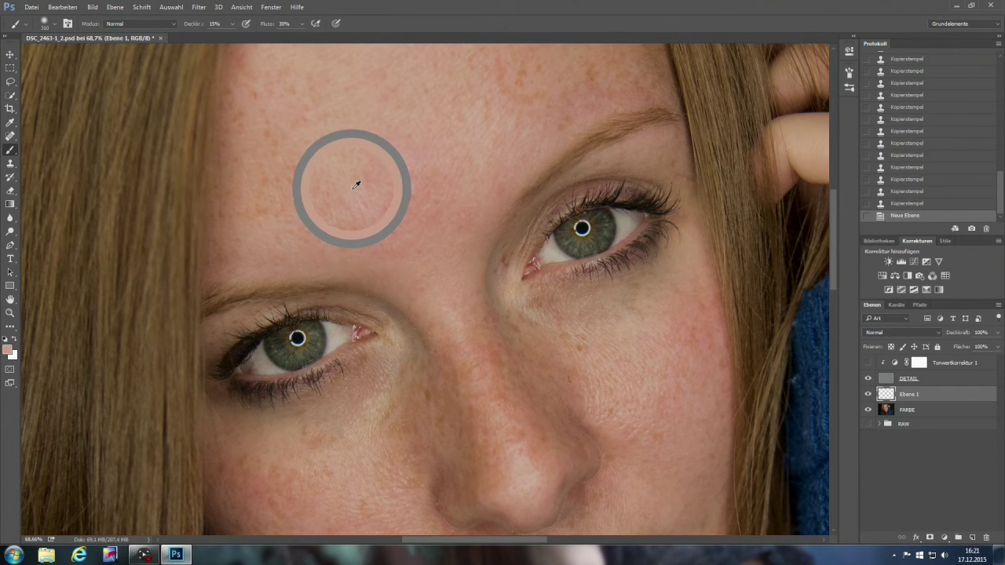
pyautogui.scroll(-3, 509, 168)
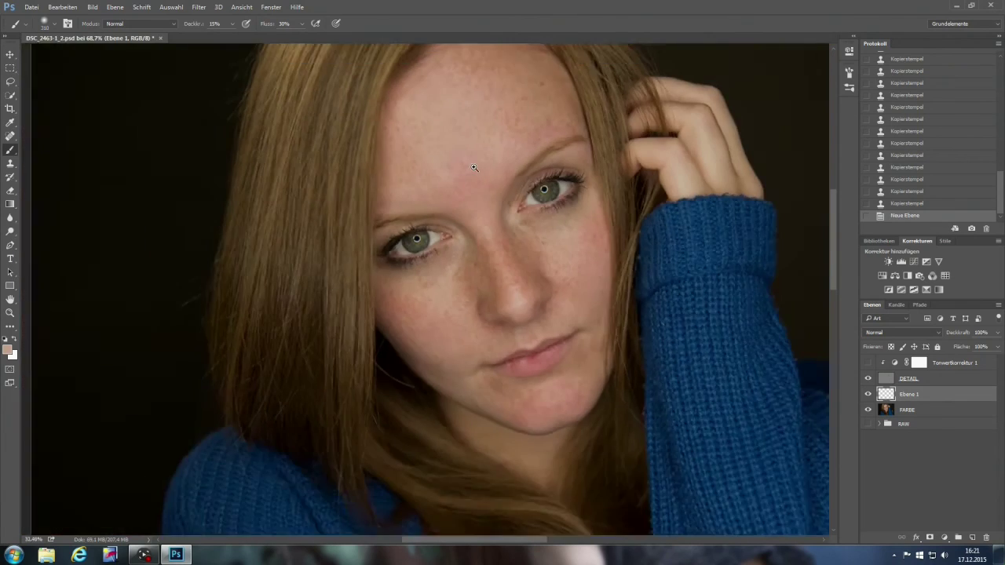
pyautogui.scroll(2, 503, 158)
pyautogui.scroll(1, 499, 161)
# Paint soft strokes of the sampled skin tone over the forehead and brow.
pyautogui.moveTo(440, 157); pyautogui.dragTo(432, 161)
pyautogui.moveTo(425, 198)
pyautogui.mouseDown()
pyautogui.moveTo(432, 146)
pyautogui.moveTo(404, 173)
pyautogui.moveTo(449, 209)
pyautogui.mouseUp()
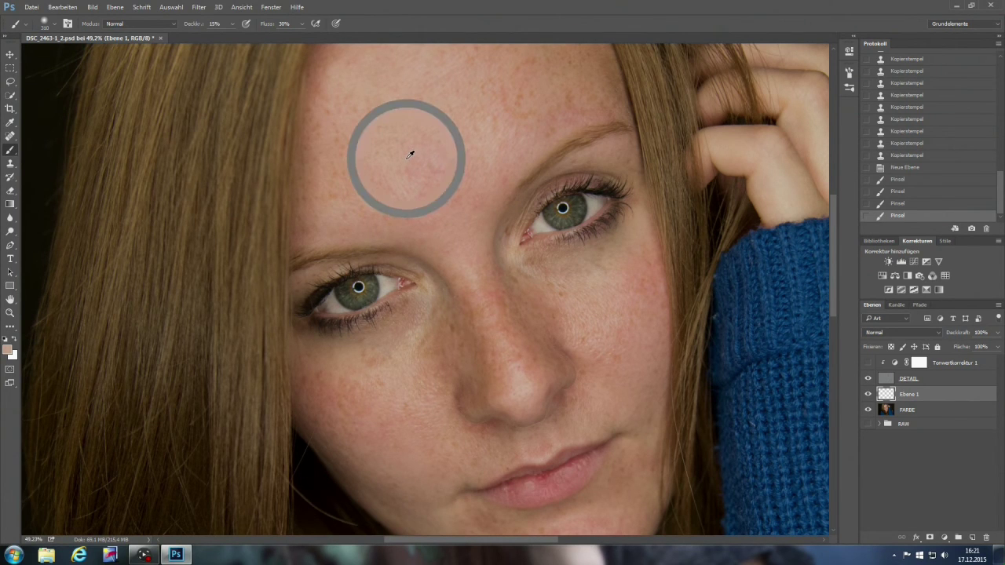
pyautogui.moveTo(429, 133)
pyautogui.mouseDown()
pyautogui.moveTo(384, 144)
pyautogui.moveTo(424, 121)
pyautogui.mouseUp()
pyautogui.moveTo(450, 214); pyautogui.dragTo(498, 210)
pyautogui.moveTo(669, 177); pyautogui.dragTo(733, 303)
pyautogui.scroll(-5, 669, 297)
pyautogui.scroll(1, 668, 297)
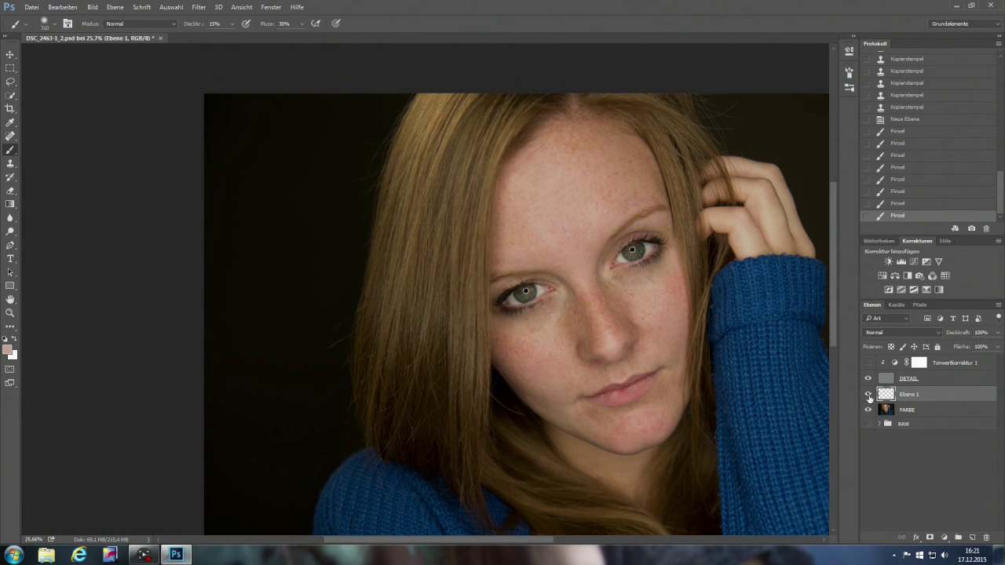
pyautogui.click(868, 395)
pyautogui.click(869, 395)
pyautogui.click(869, 395)
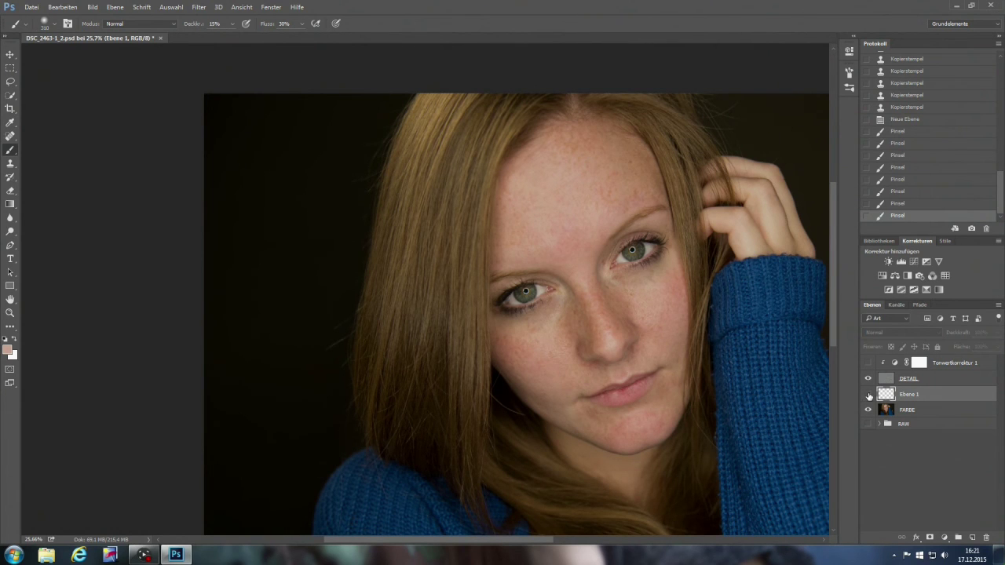
pyautogui.click(869, 395)
pyautogui.click(869, 395)
pyautogui.click(868, 395)
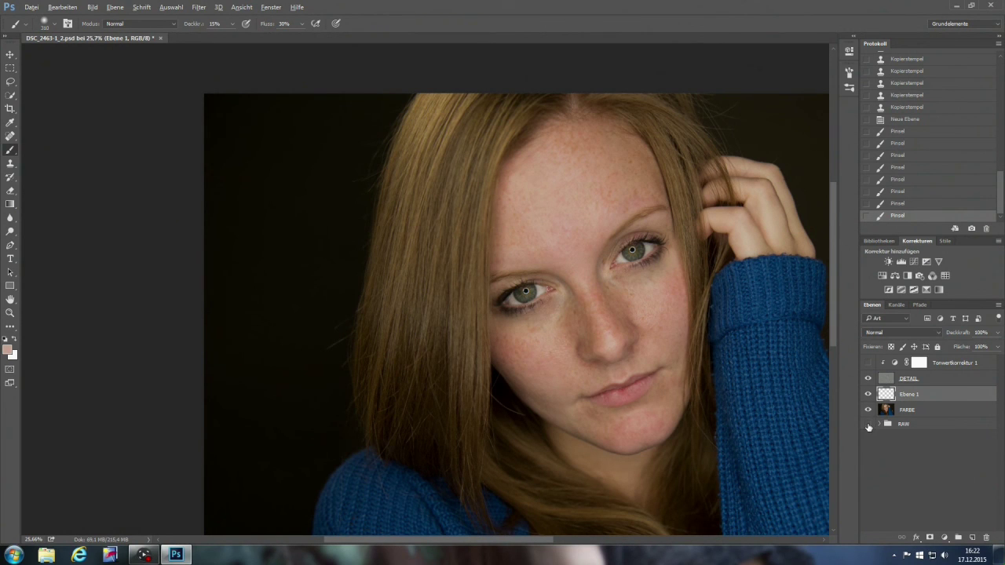
pyautogui.keyDown('alt'); pyautogui.click(868, 425); pyautogui.keyUp('alt')
pyautogui.keyDown('alt'); pyautogui.click(869, 425); pyautogui.keyUp('alt')
pyautogui.keyDown('alt'); pyautogui.click(869, 425); pyautogui.keyUp('alt')
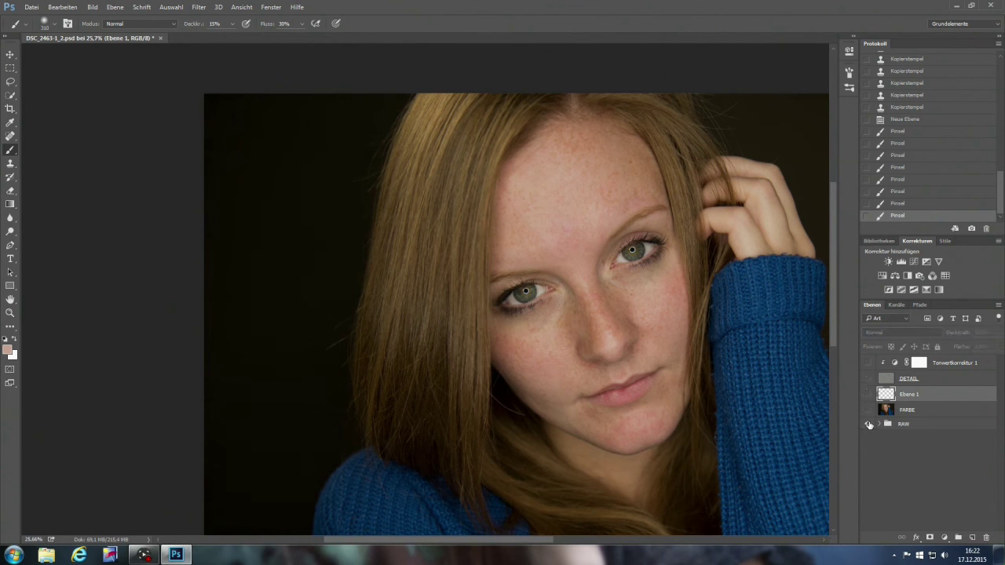
pyautogui.keyDown('alt'); pyautogui.click(869, 425); pyautogui.keyUp('alt')
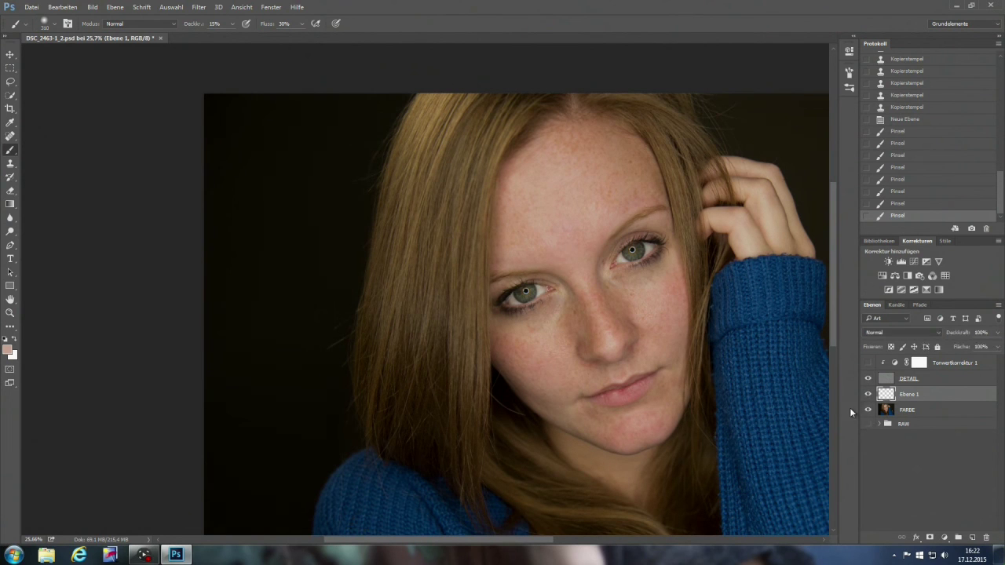